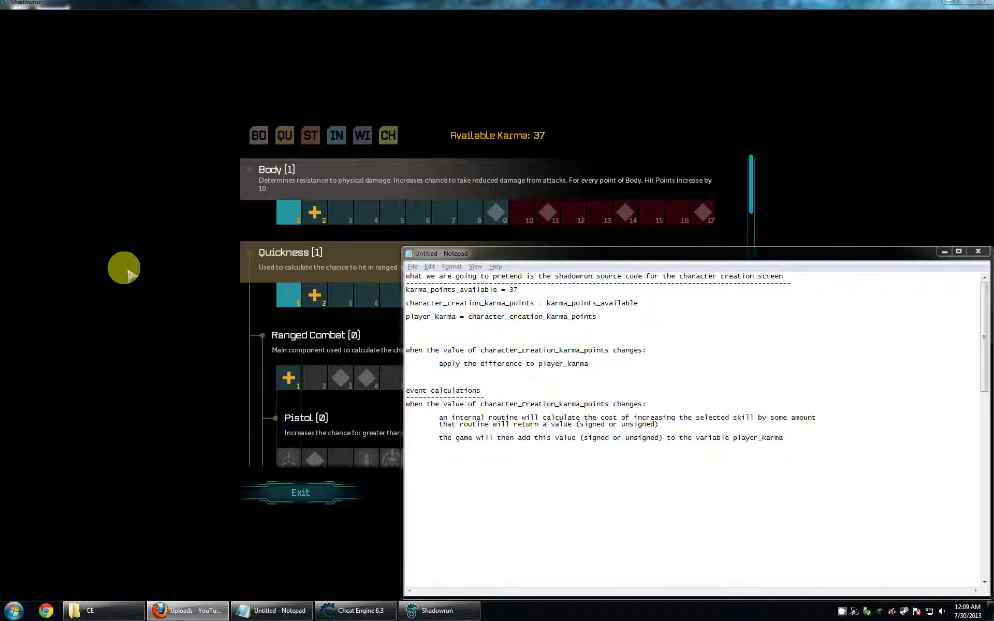
Step: Cycle between the Shadowrun game, Firefox's YouTube uploads page and the Notepad notes, then choose Exit Game
left_click(128, 307)
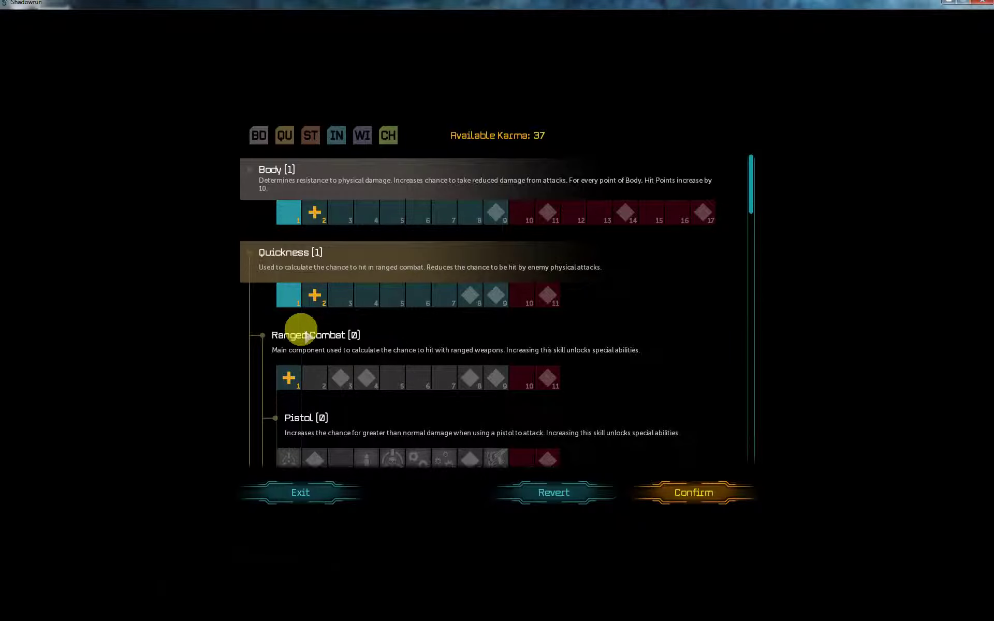
key("alt+Tab")
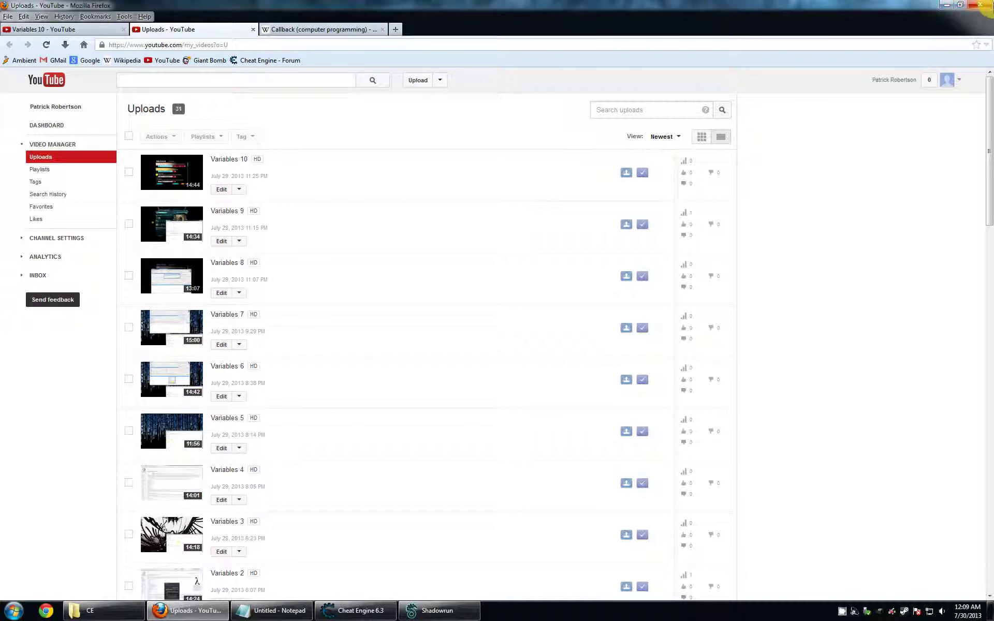
left_click(946, 4)
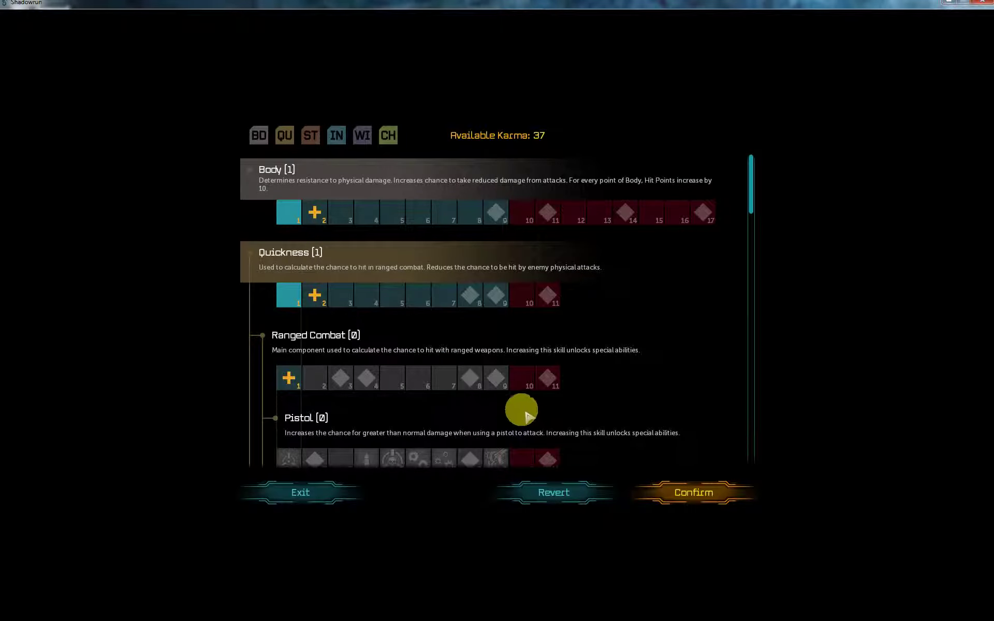
key("alt+Tab")
key("Tab")
key("Tab")
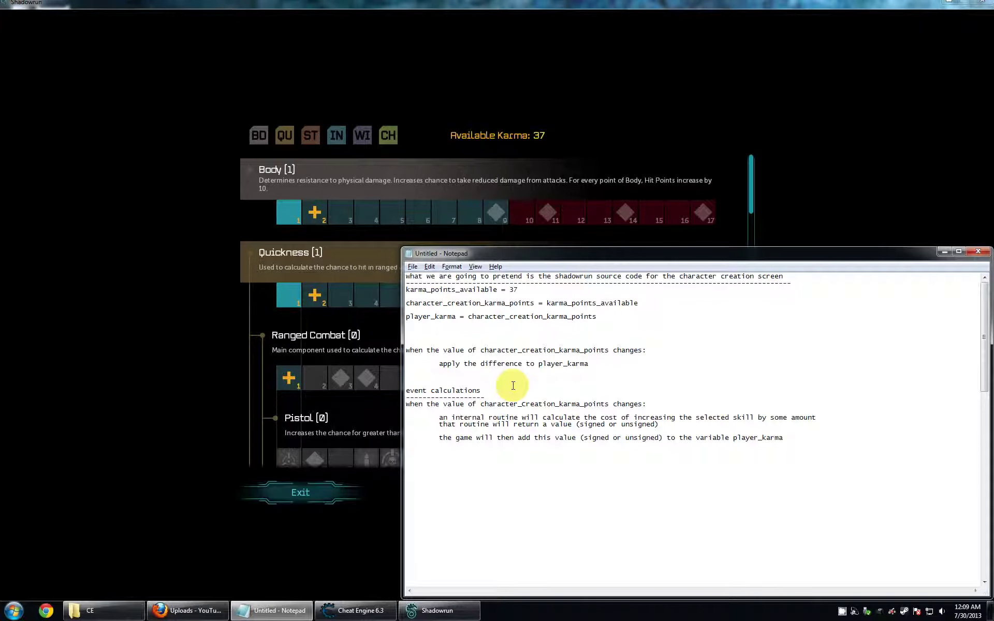
left_click(602, 468)
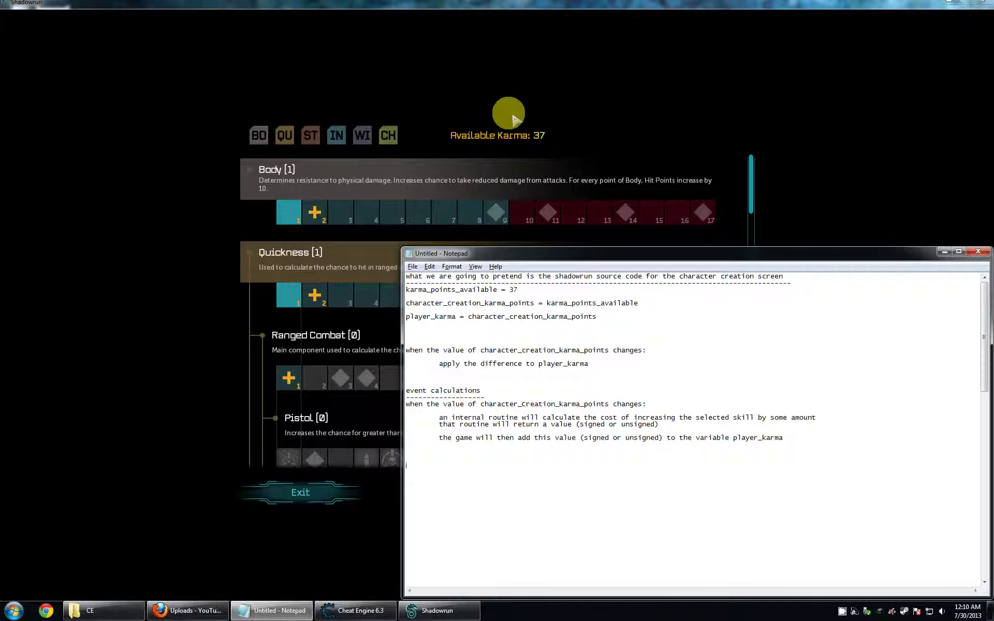
left_click(533, 149)
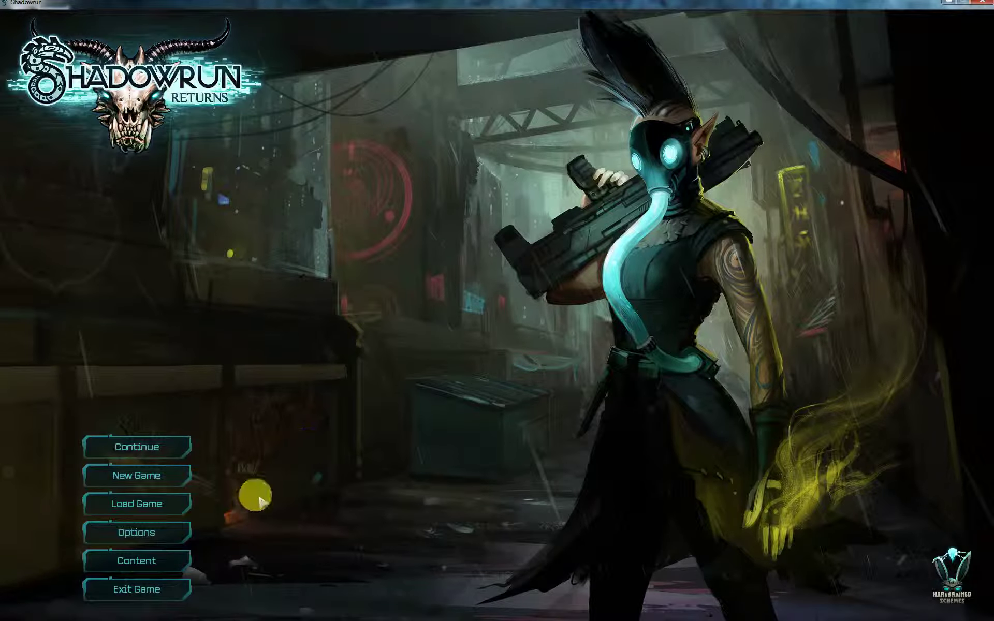
left_click(131, 586)
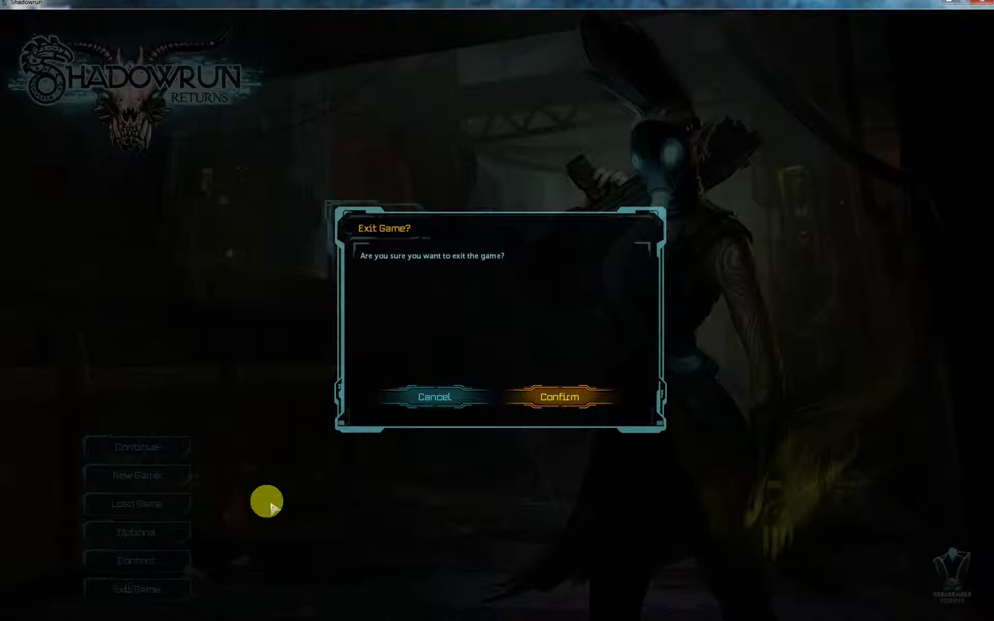
Step: Confirm quitting Shadowrun Returns, then close Cheat Engine without saving its table
left_click(566, 398)
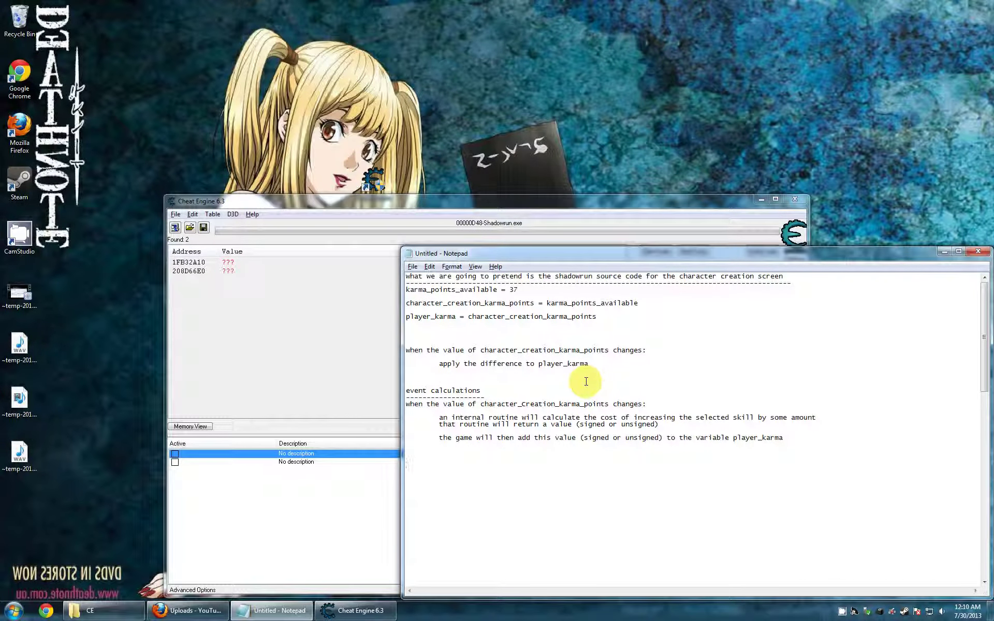
left_click(536, 334)
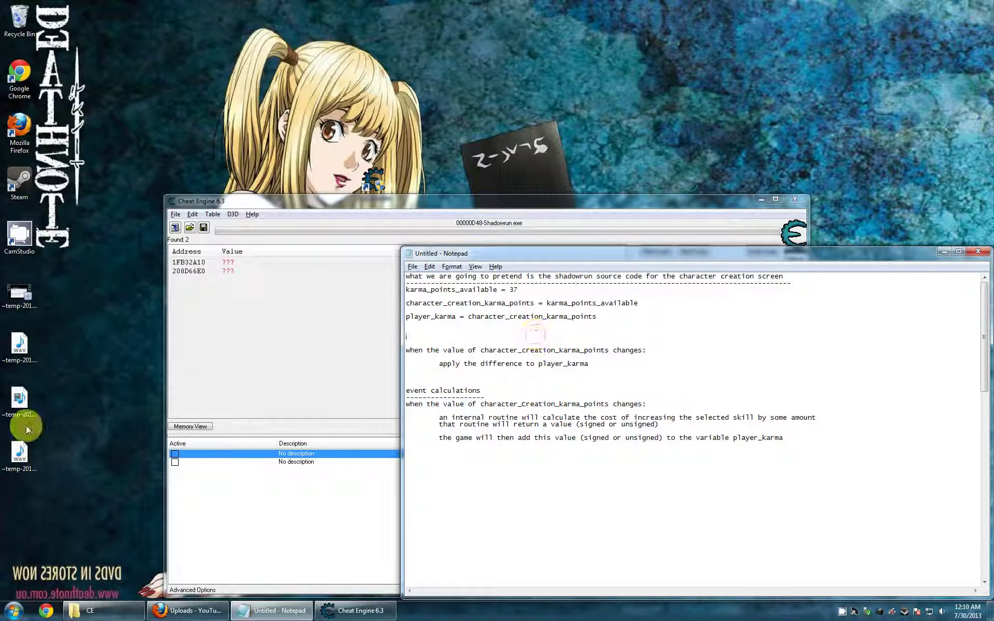
left_click(553, 197)
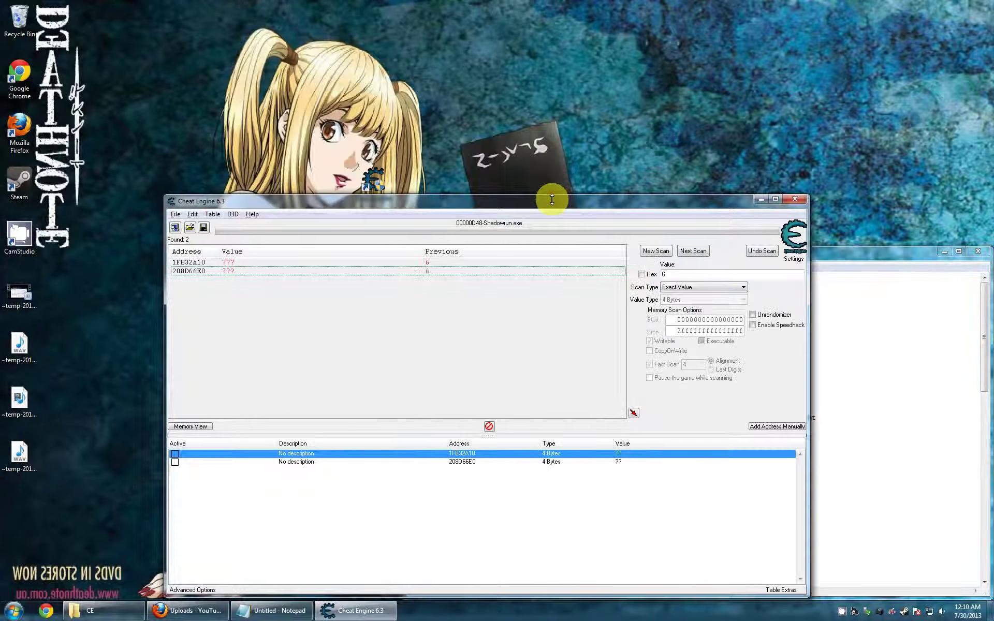
left_click(794, 199)
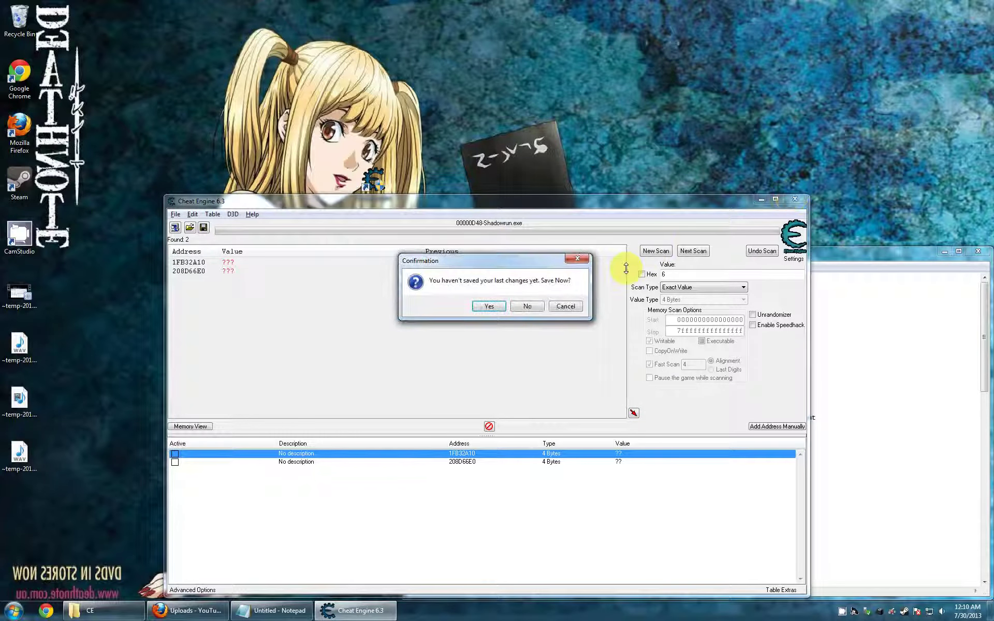
left_click(528, 306)
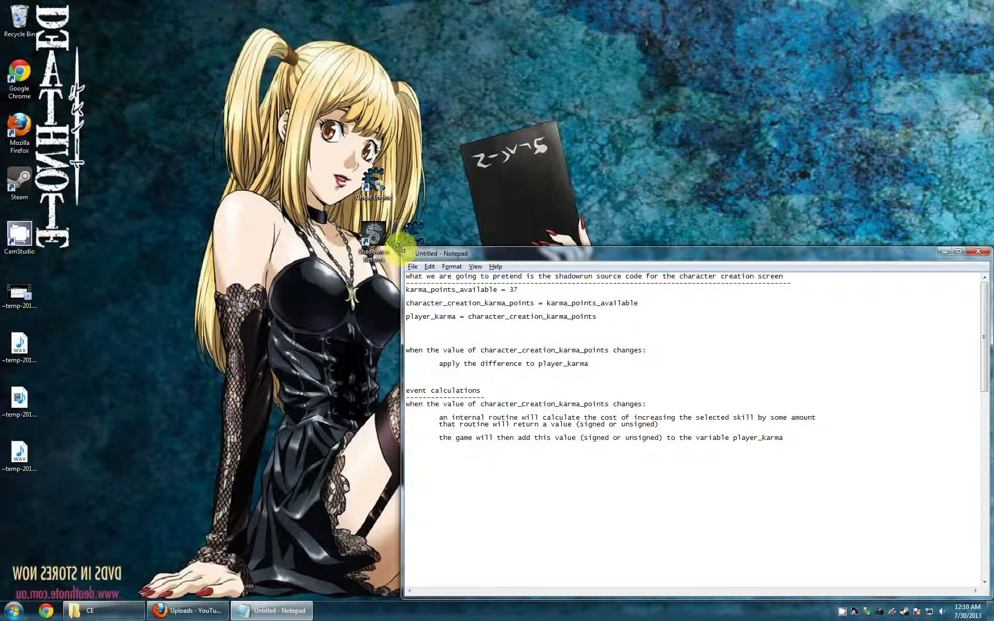
Step: Enlarge the Notepad window up and leftward so the notes show through 'memory location = 1'
left_click_drag(400, 249, 173, 159)
left_click(409, 417)
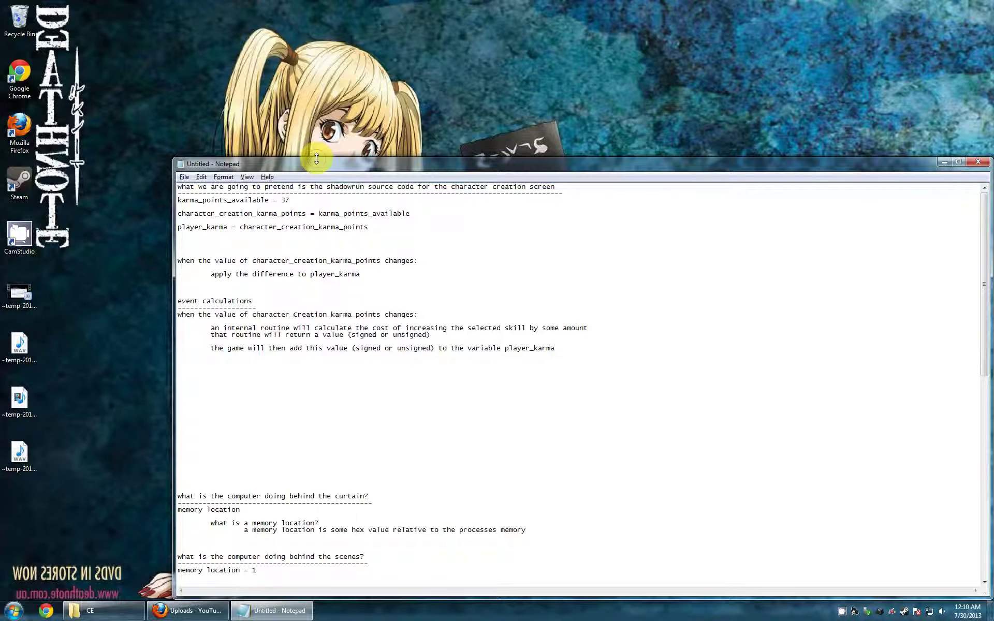
left_click_drag(316, 158, 321, 29)
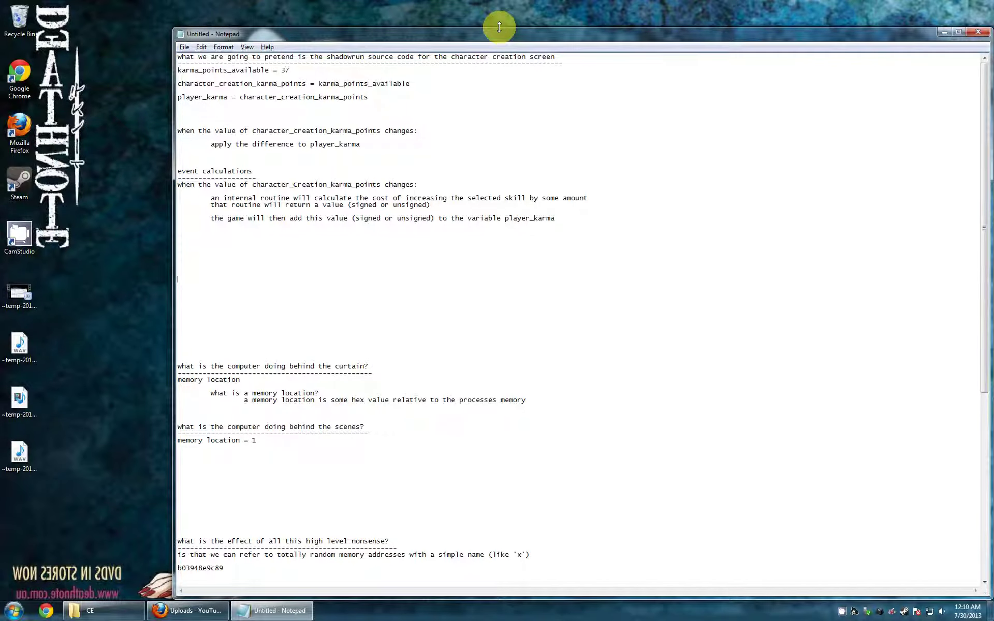
left_click_drag(499, 27, 501, 134)
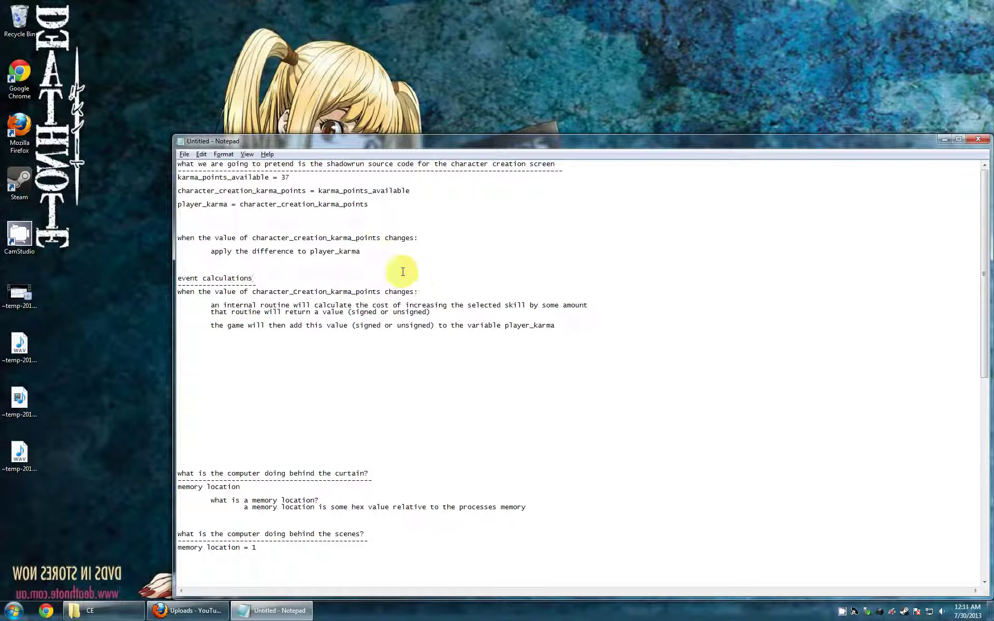
left_click(209, 265)
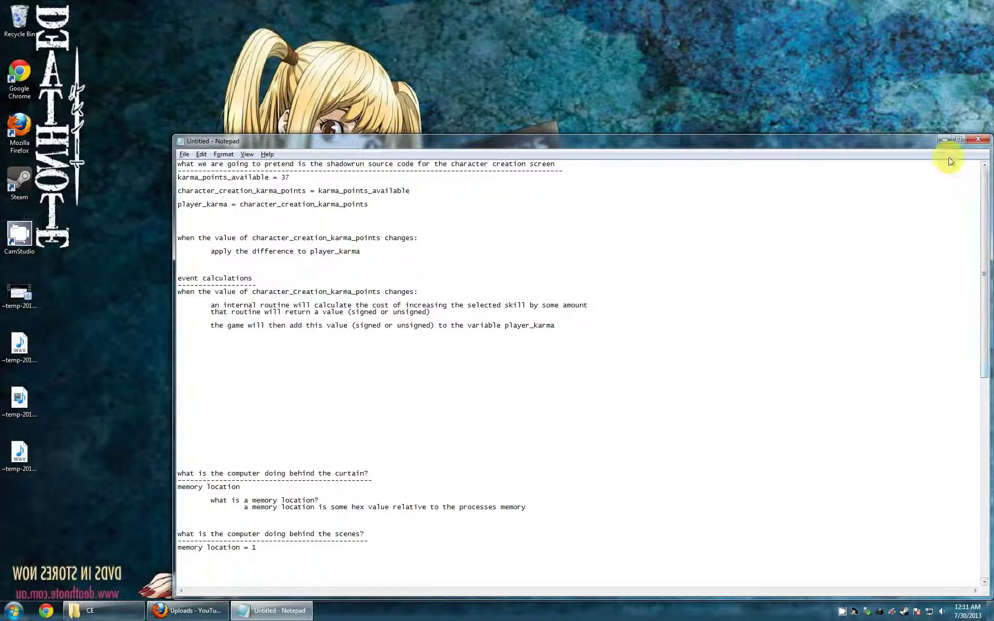
Step: Minimize Notepad, launch Cheat Engine from the desktop, and move its window higher and make it taller
left_click(944, 139)
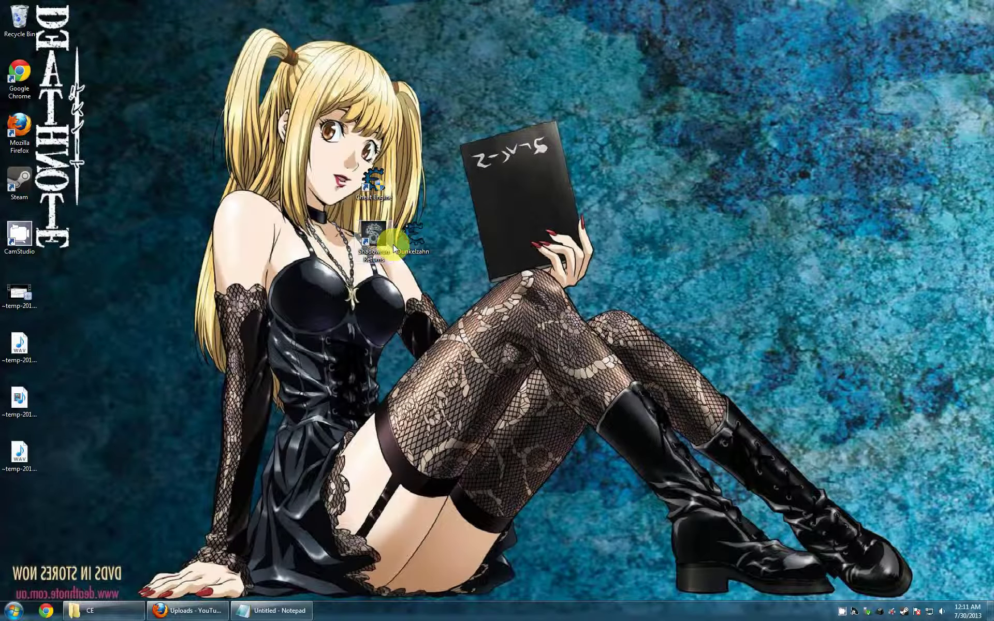
double_click(373, 178)
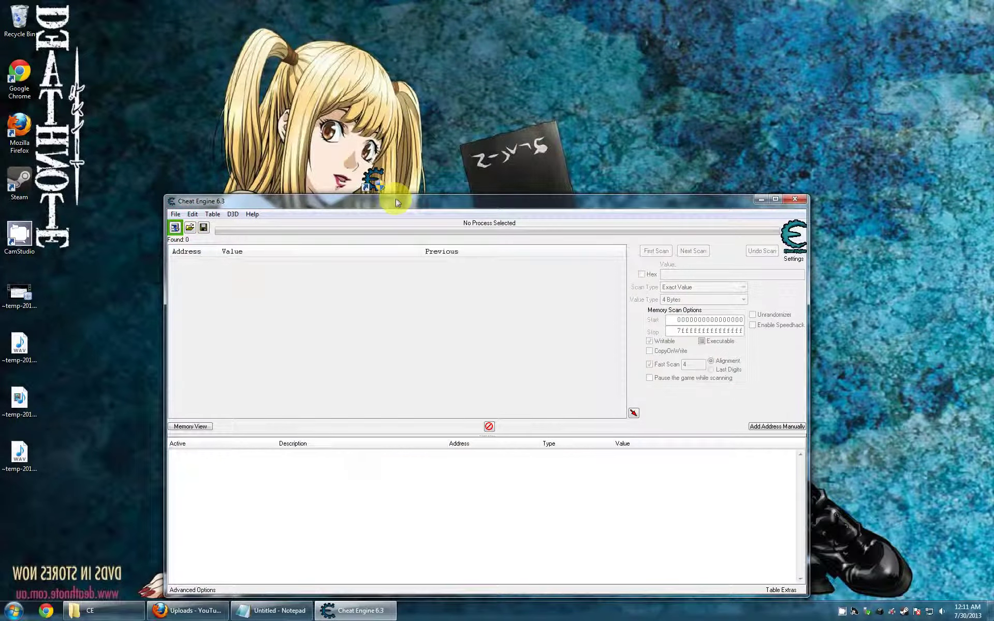
left_click_drag(395, 195, 390, 89)
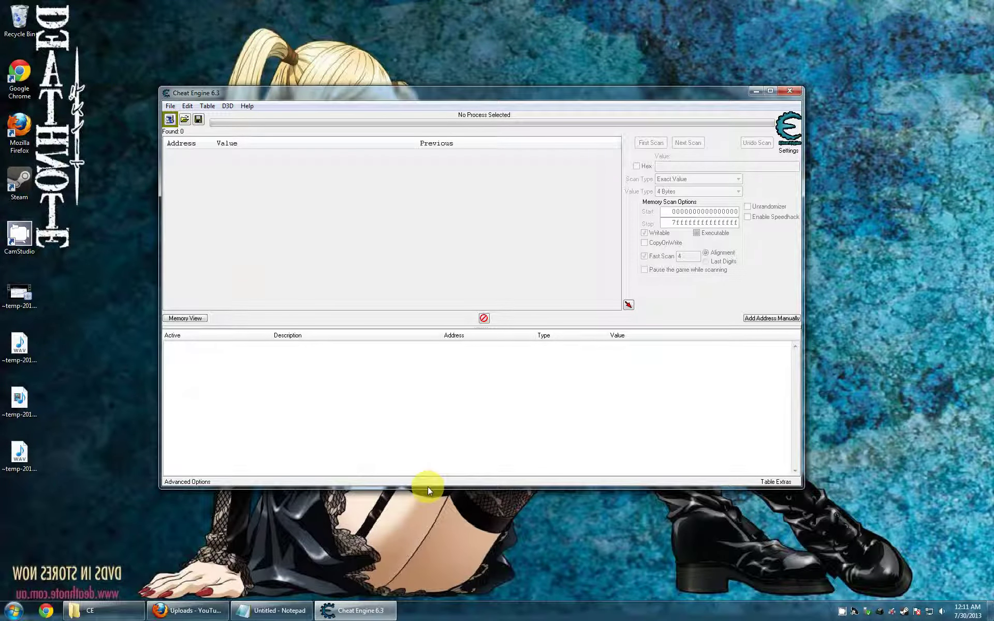
left_click_drag(428, 488, 433, 599)
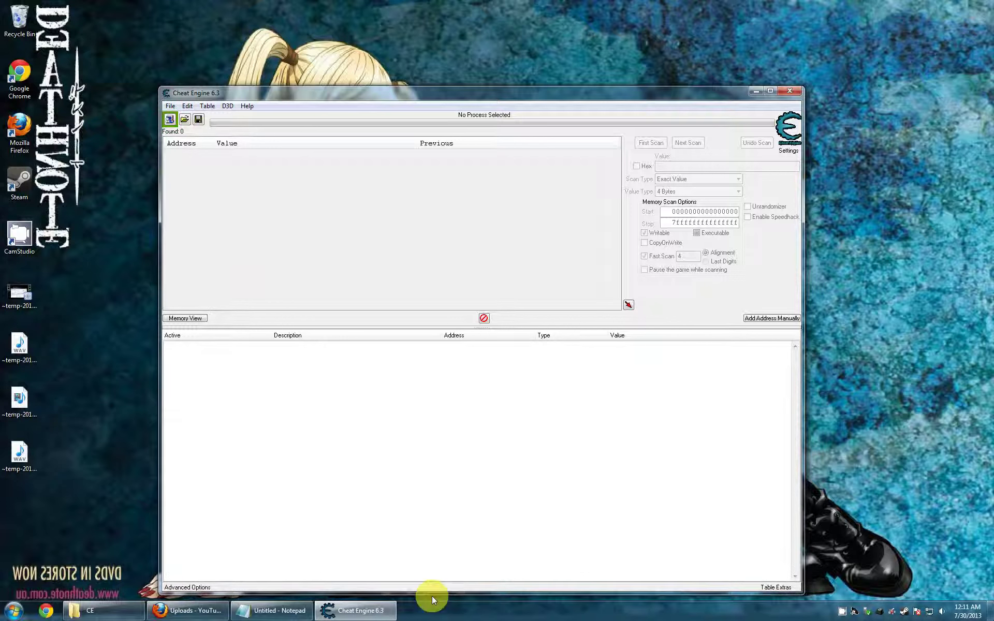
Step: Attach Cheat Engine to notepad.exe and set the value type to Byte
left_click(170, 119)
double_click(433, 273)
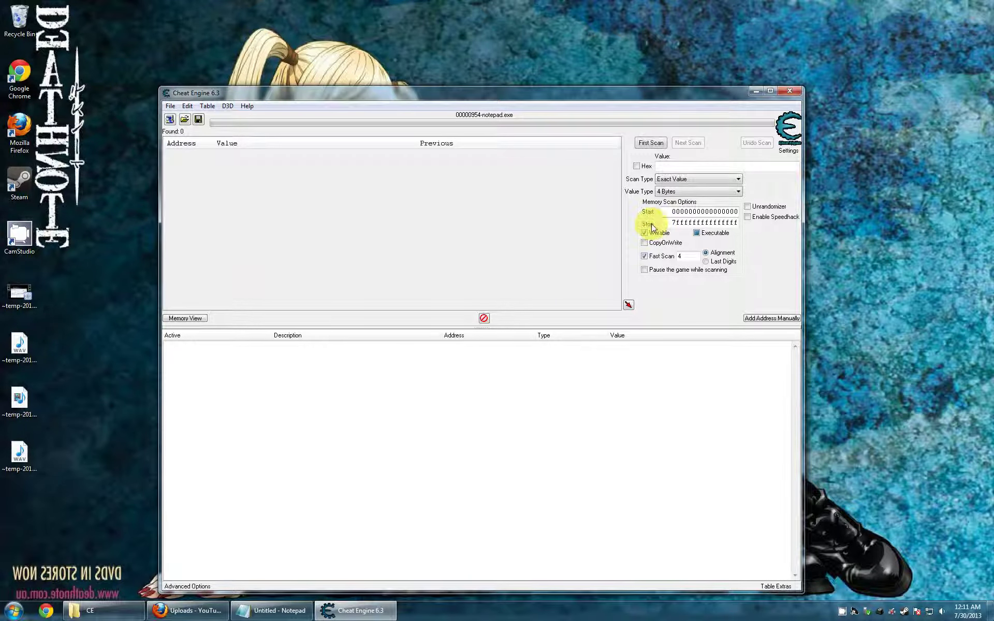
left_click(688, 191)
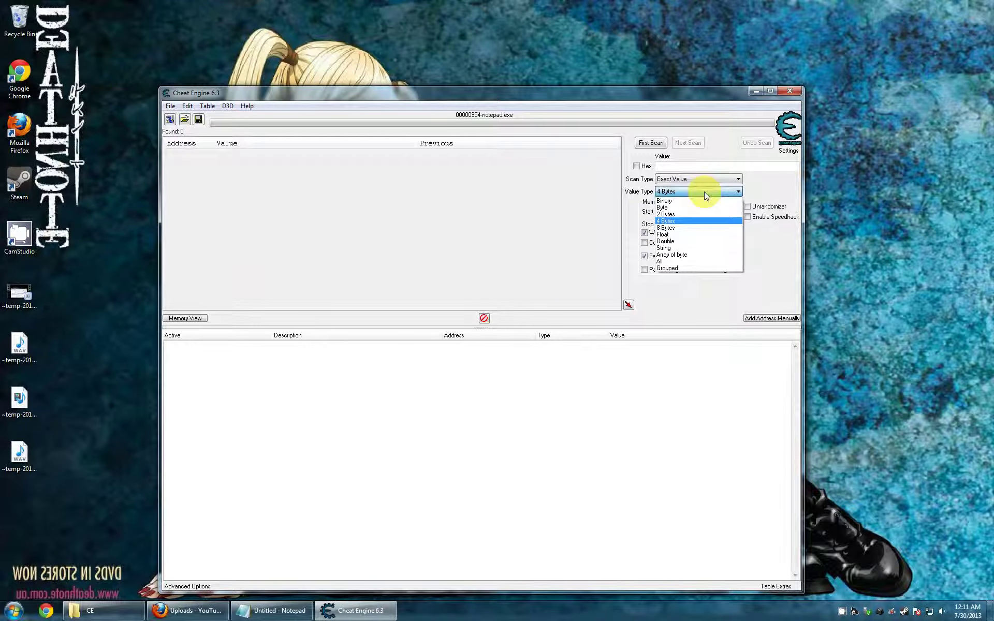
left_click(662, 207)
Step: Scan for 256, rescan for 257, then start a new scan and pick the 00050008 result
left_click(681, 166)
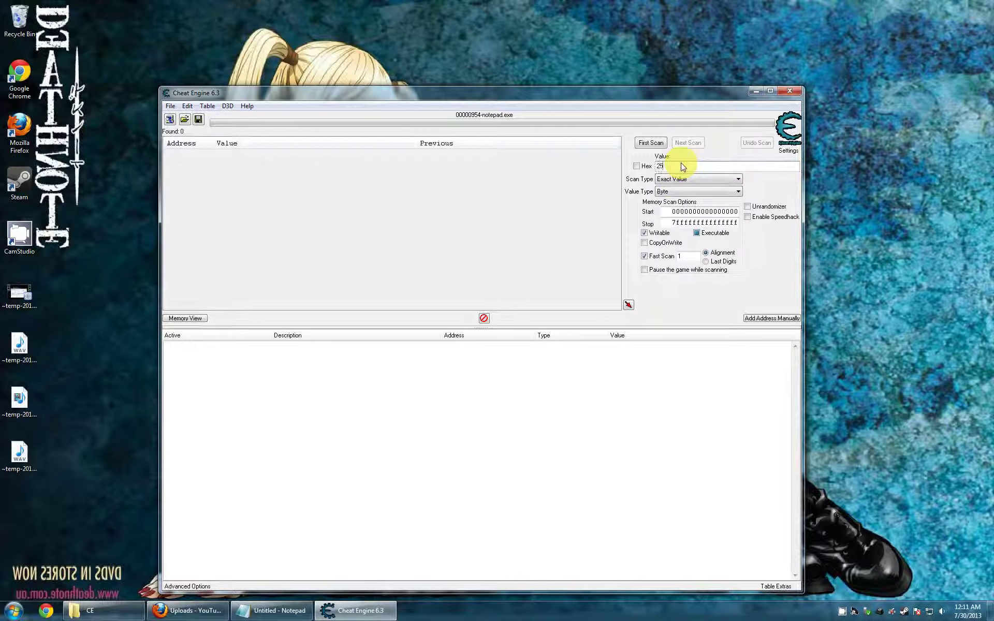
type("256")
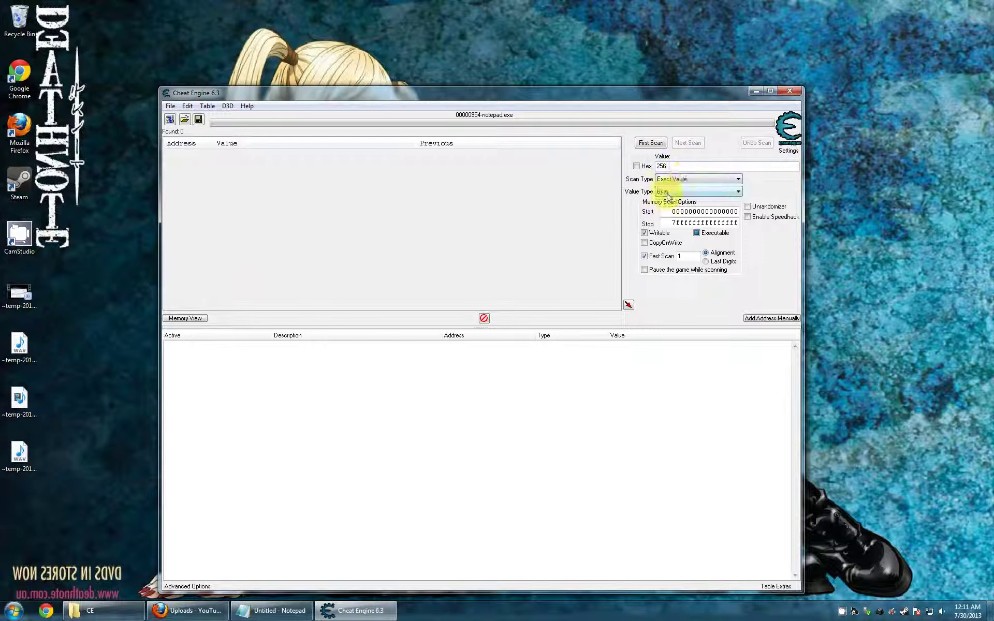
left_click(653, 142)
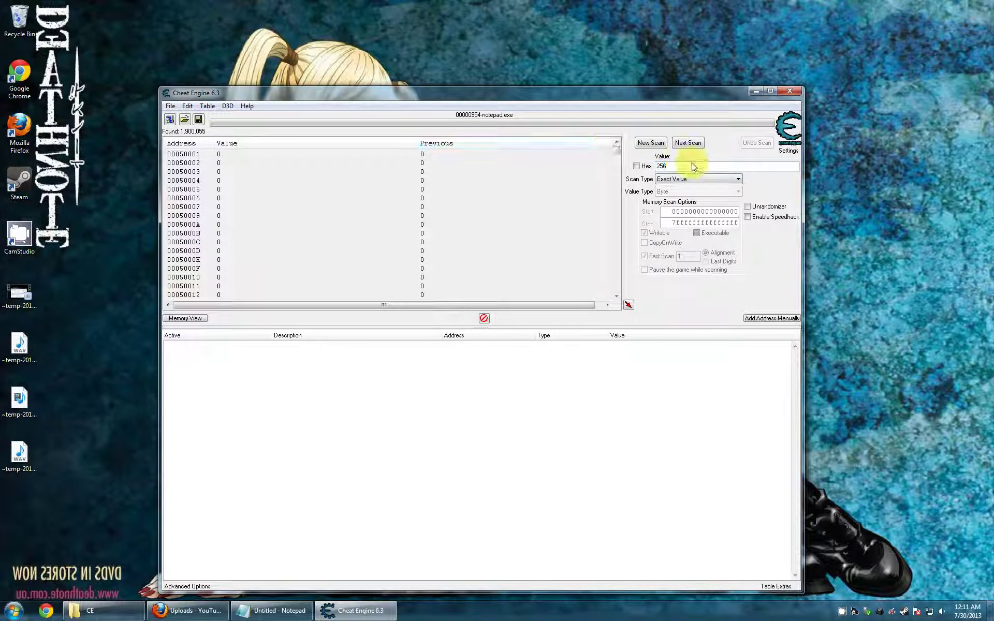
key("Tab")
key("Tab")
key("Return")
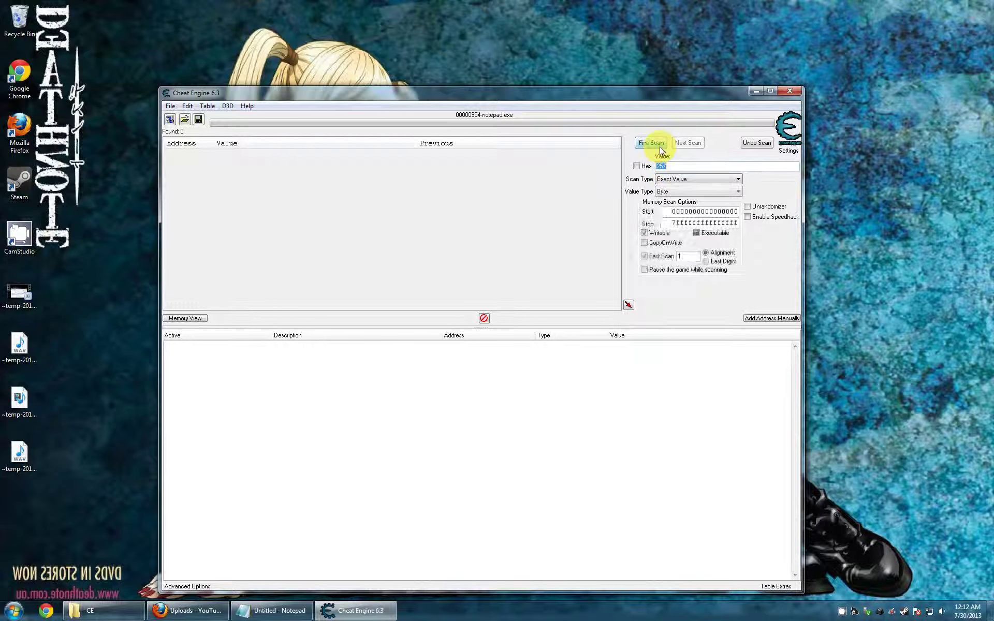
left_click(660, 148)
left_click(660, 148)
left_click(539, 162)
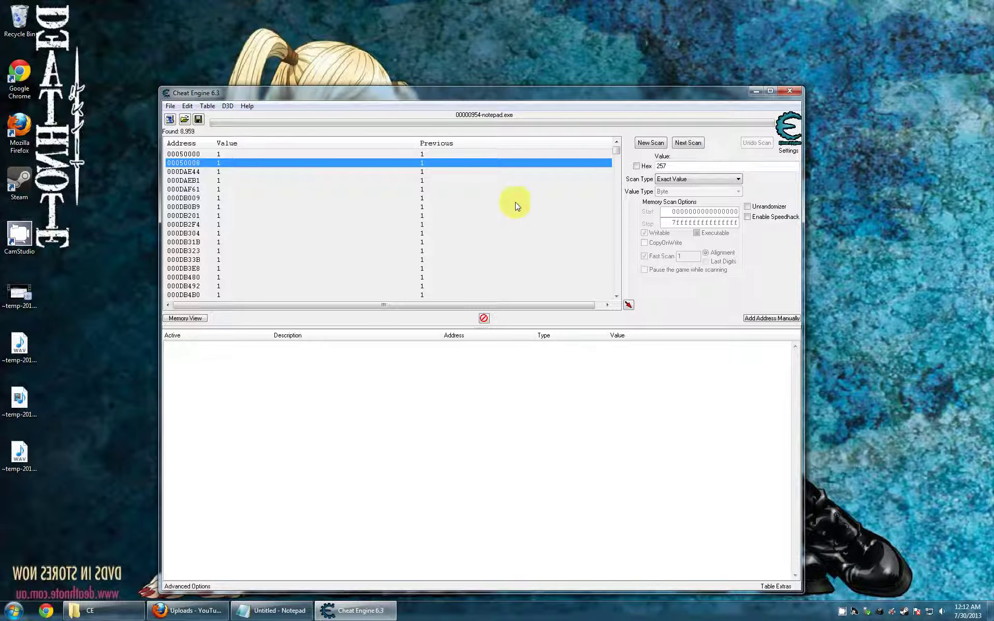
Step: Close Cheat Engine, reload the YouTube uploads page, open a new Google tab and close Giant Bomb
left_click(789, 92)
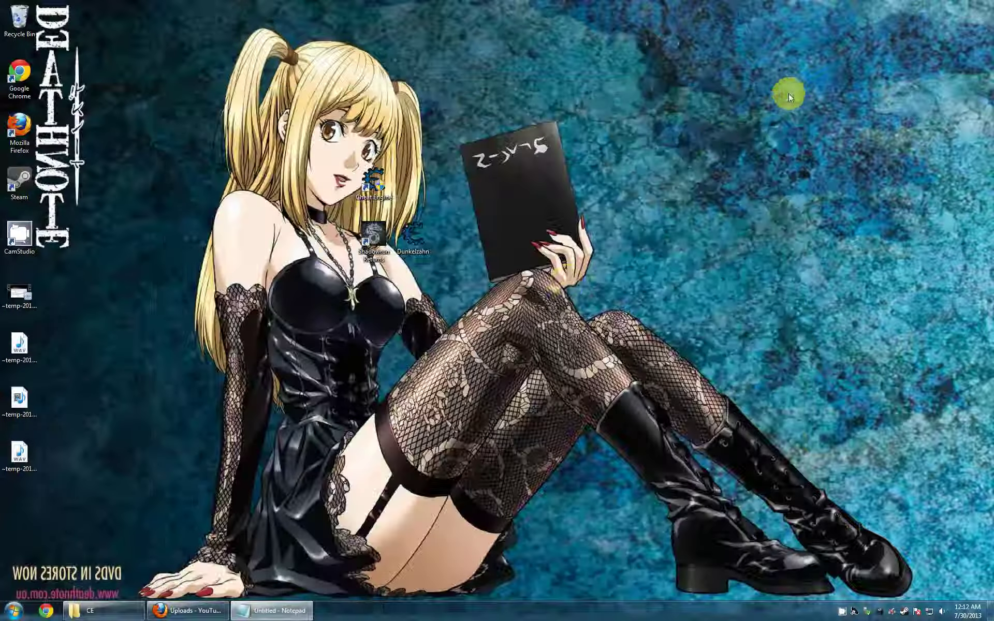
left_click(187, 611)
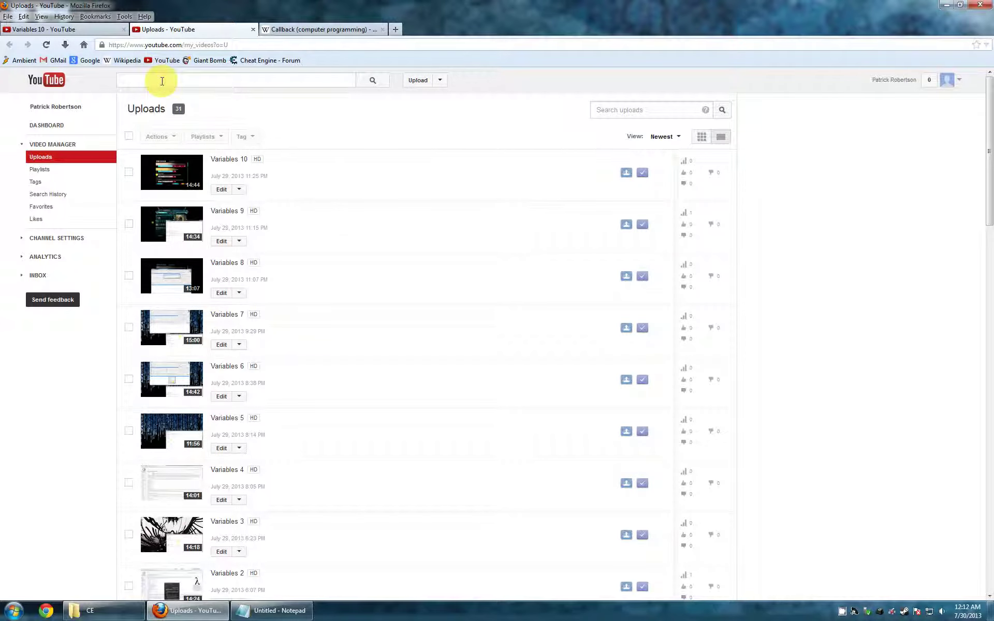
left_click(48, 45)
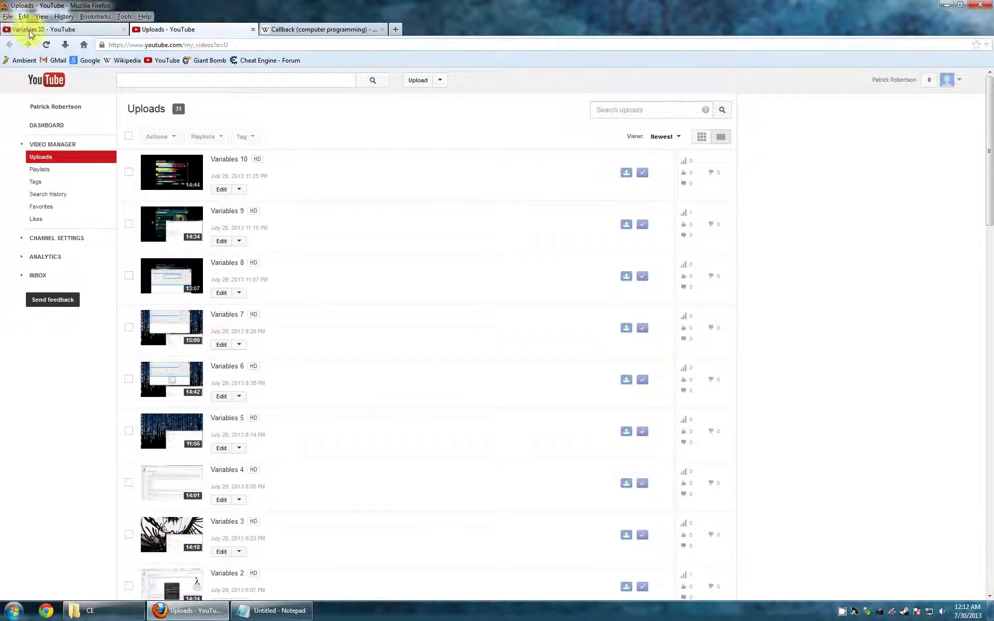
left_click(306, 29)
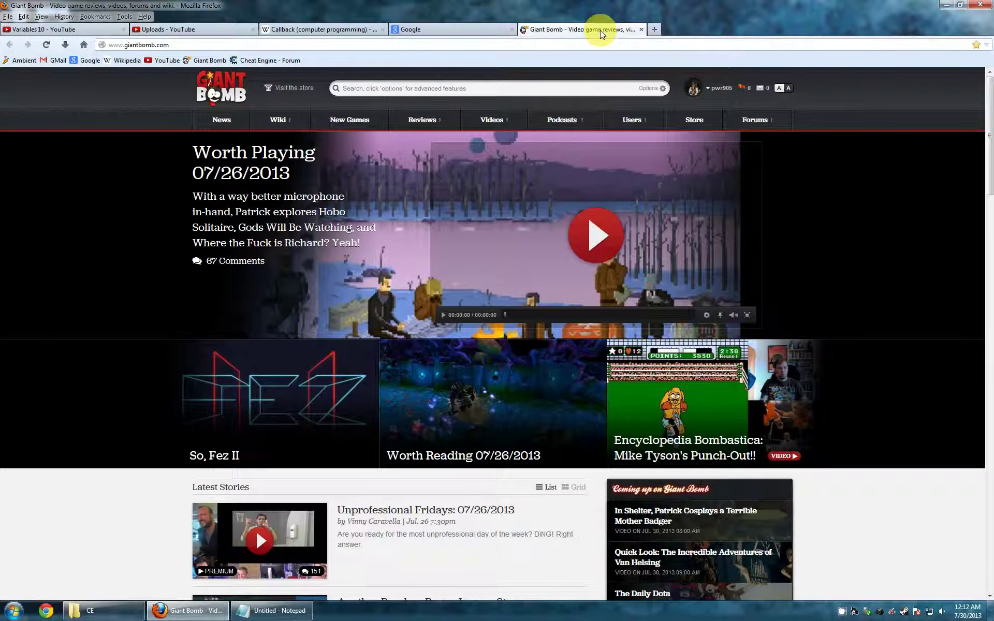
left_click(643, 30)
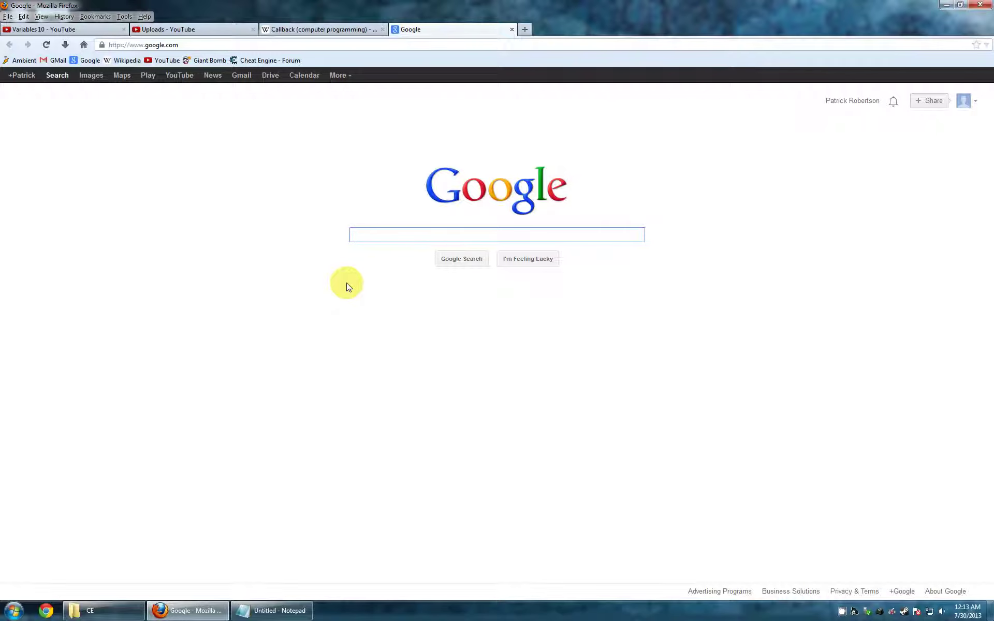
Step: Google 'python', visit python.org and return, then open Wikipedia in a new tab
type("ython")
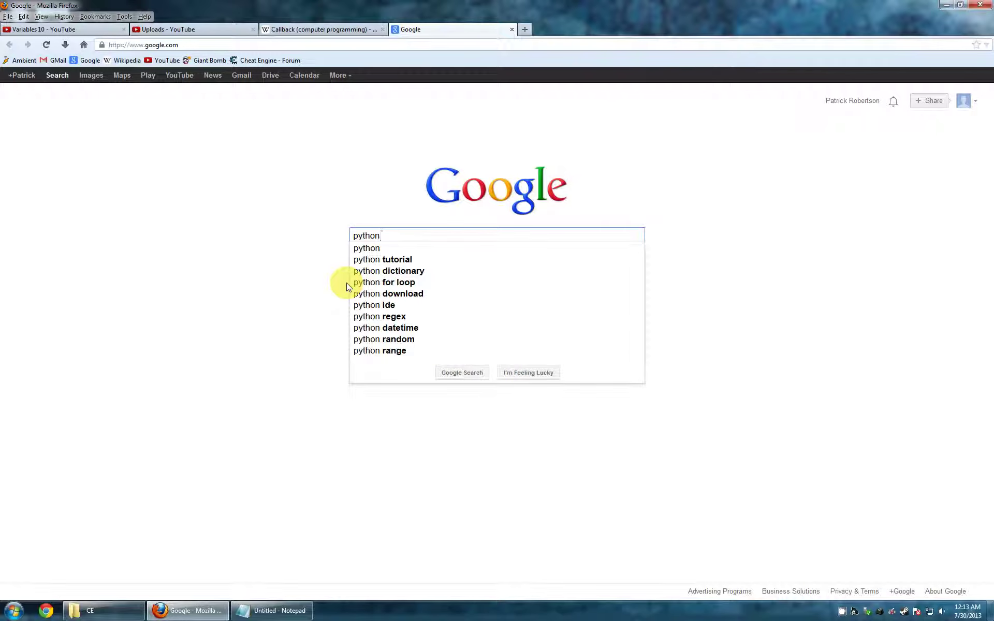
key("Return")
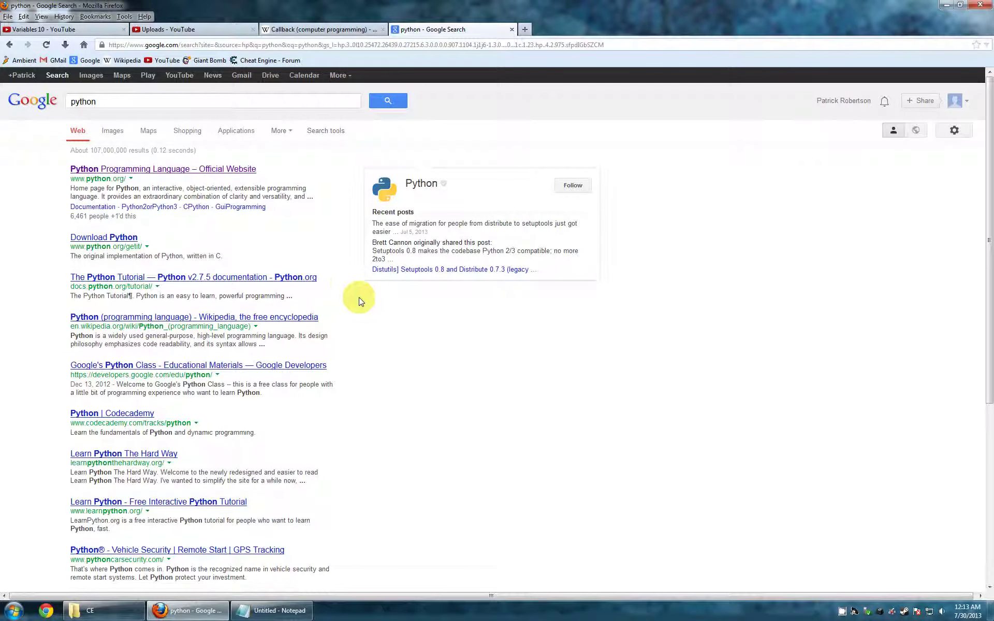
left_click(152, 169)
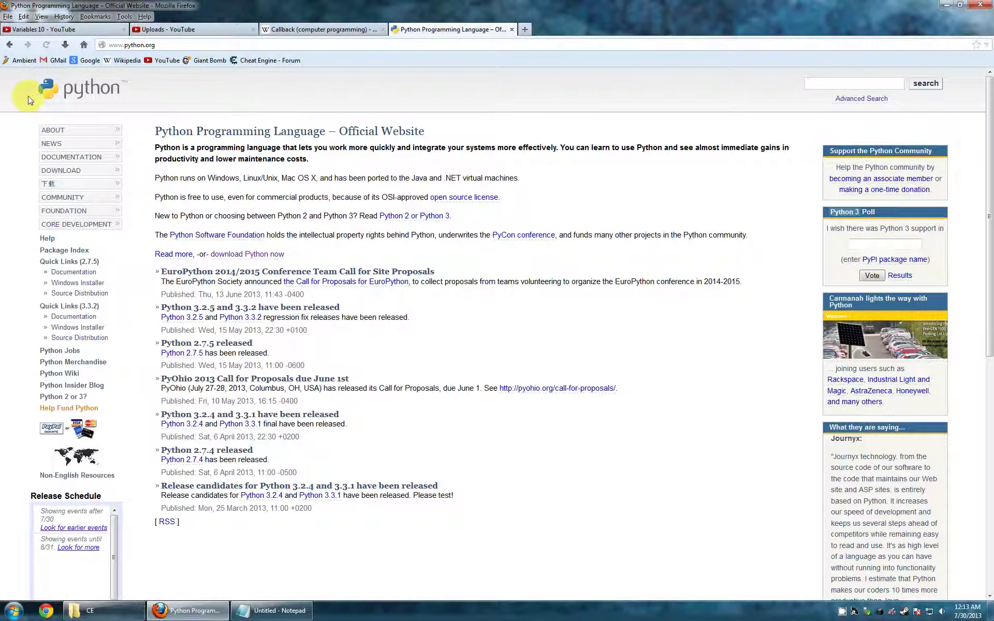
left_click(9, 45)
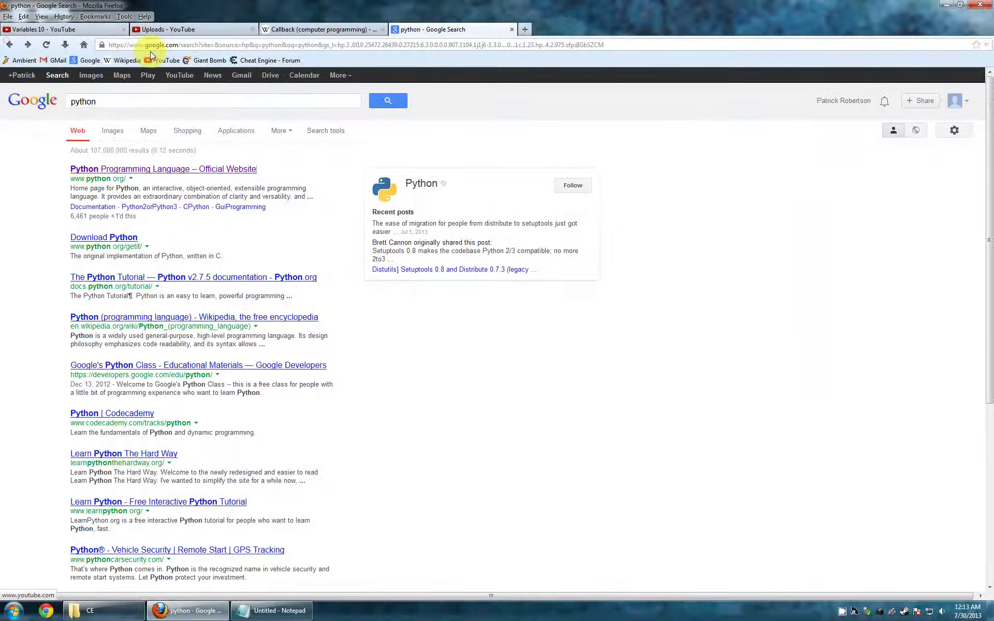
middle_click(125, 63)
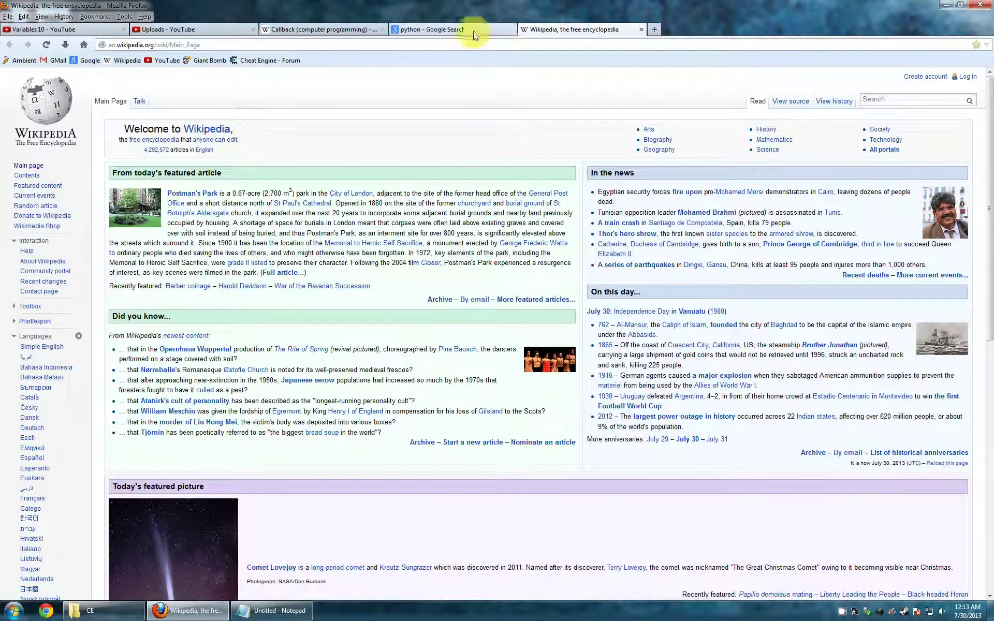
left_click(510, 30)
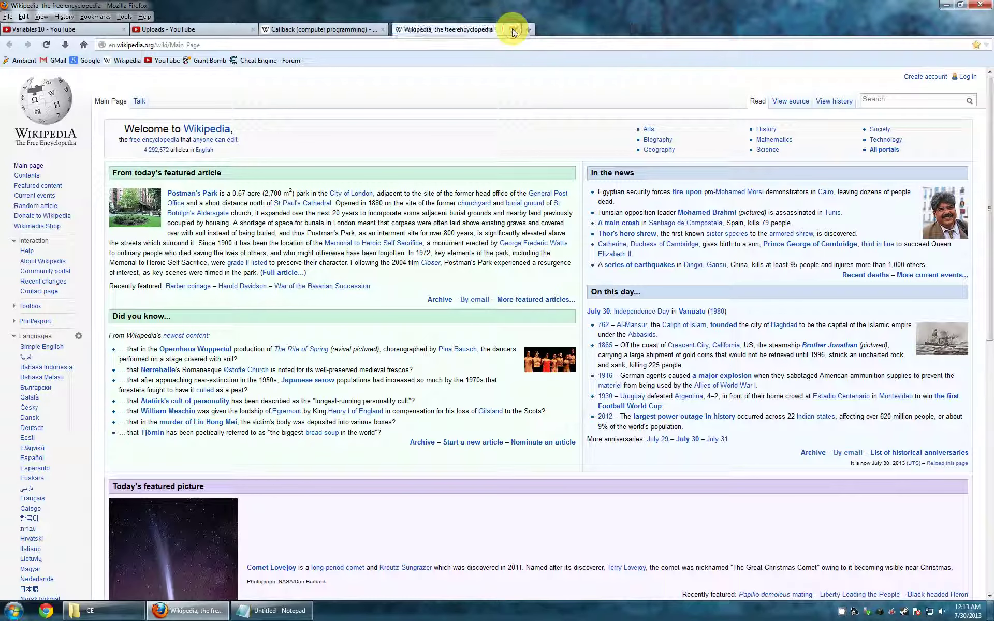
Step: Open Wikipedia's Python (programming language) article and view the Guido van Rossum photo page
left_click(911, 96)
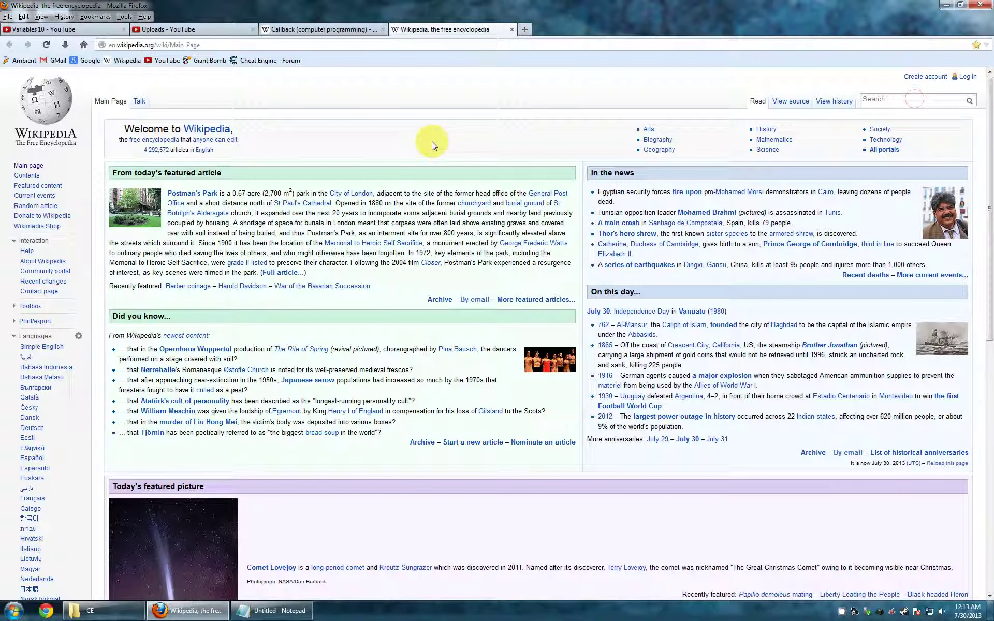
type("Python")
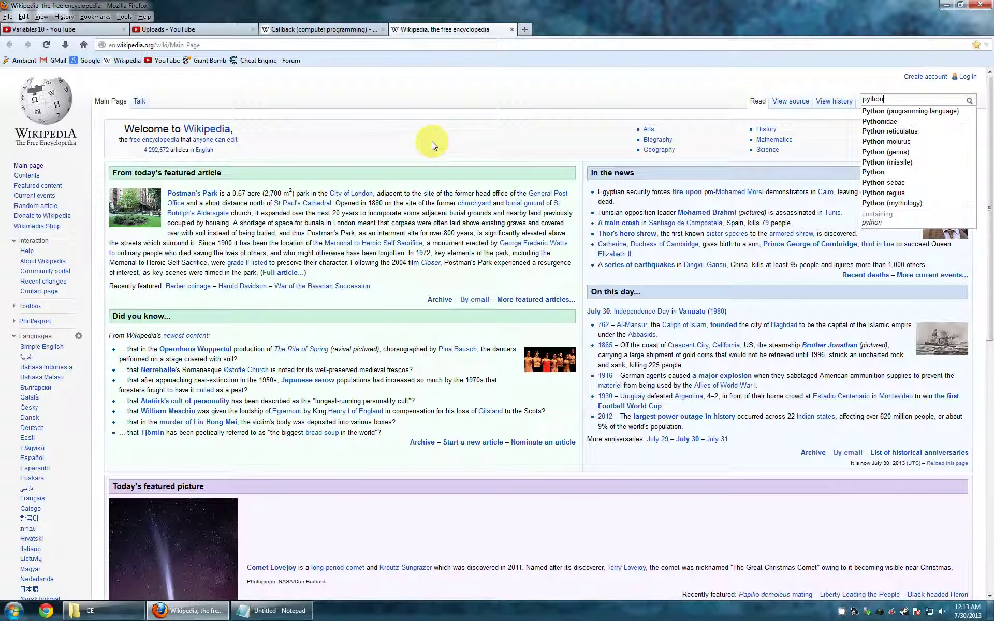
key("Down")
key("Return")
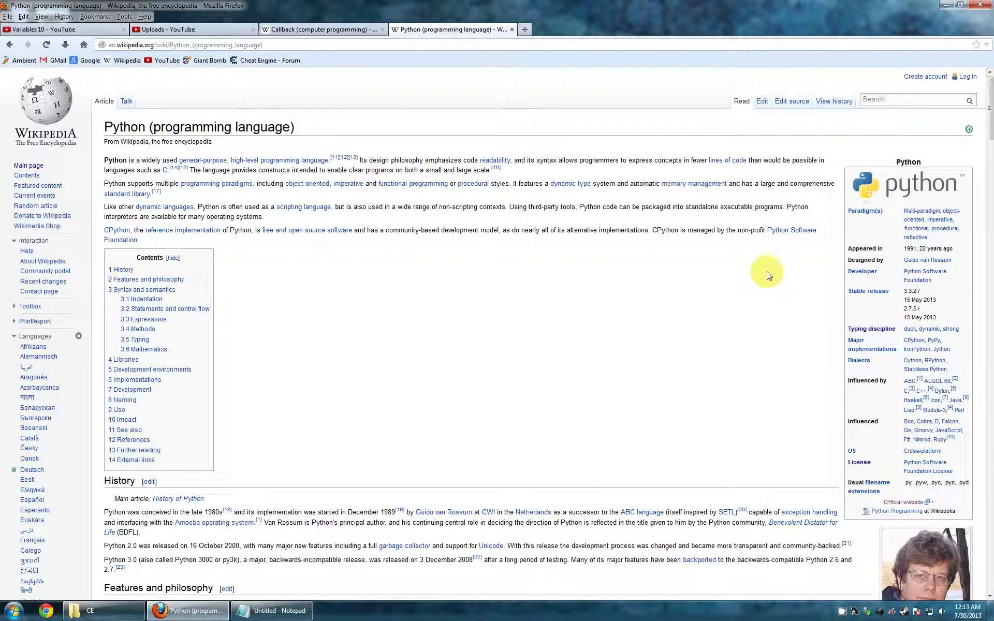
scroll(678, 337, "down", 10)
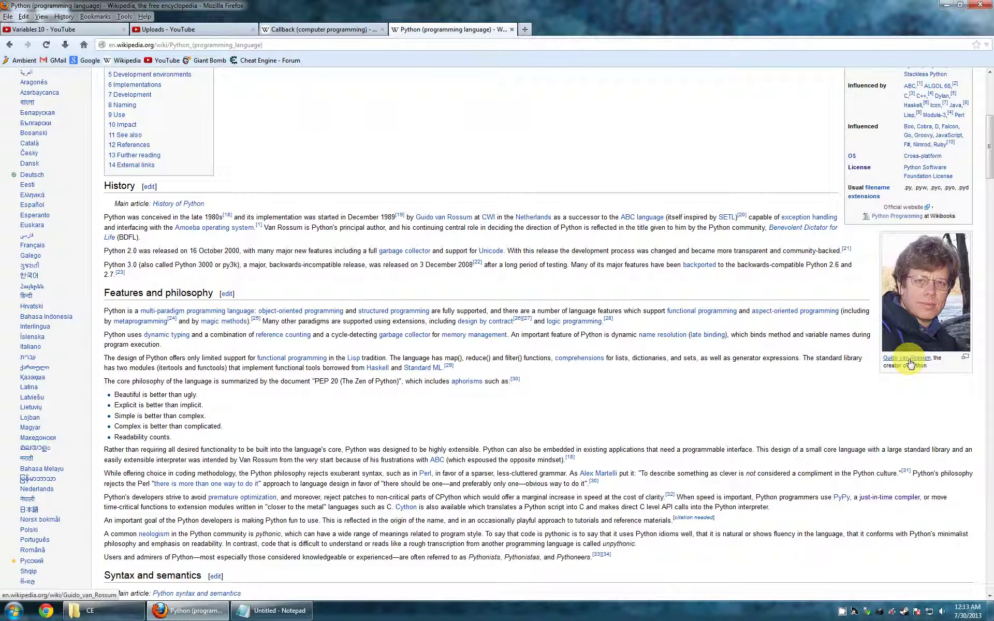
left_click(911, 339)
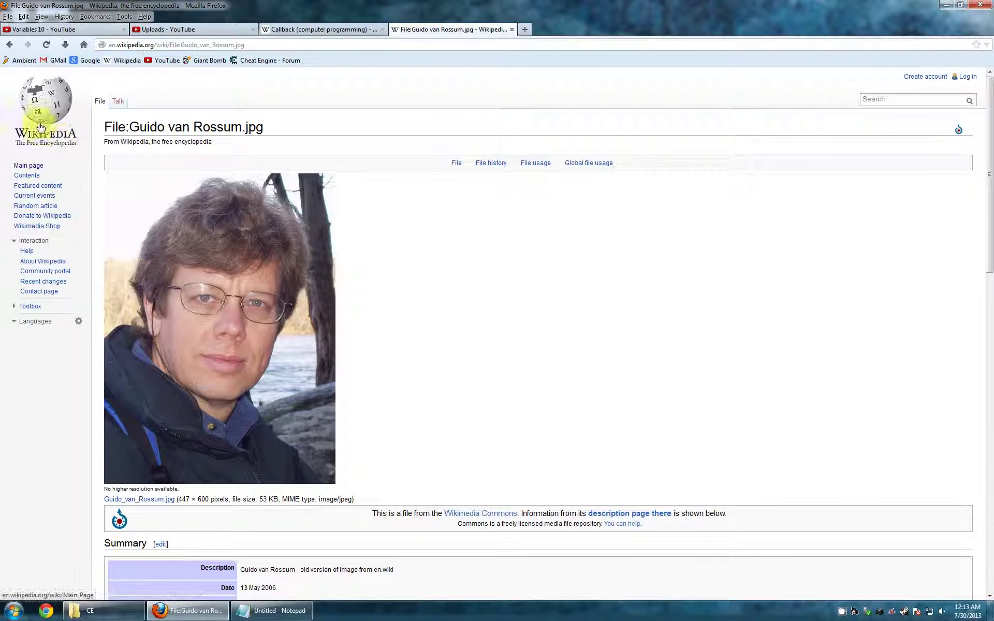
left_click(8, 45)
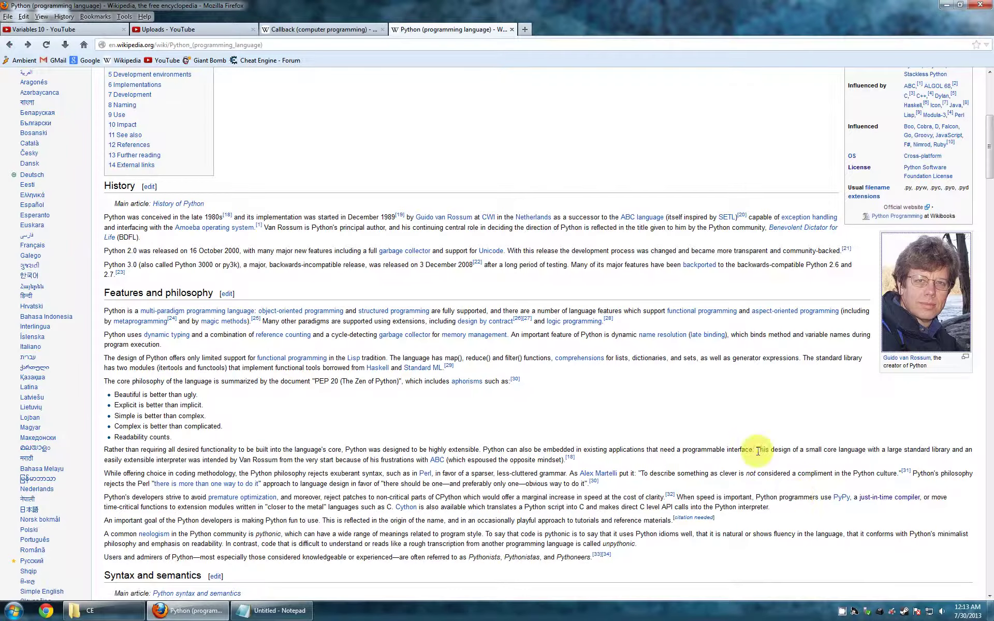
Step: Scroll down through the Python article, then bring the Notepad notes back on screen
scroll(681, 412, "down", 3)
scroll(681, 412, "down", 15)
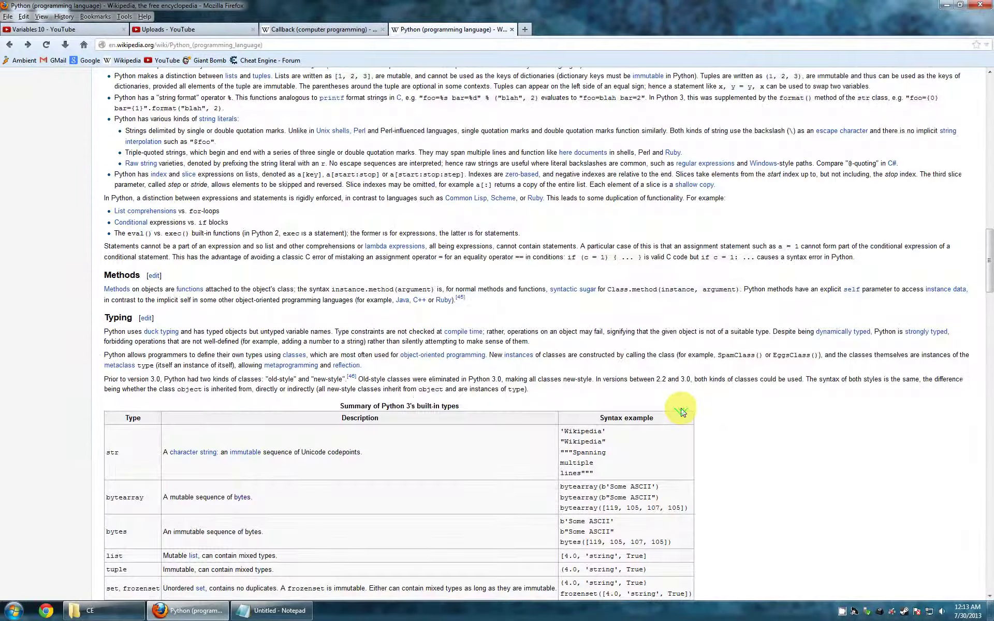
scroll(683, 412, "down", 20)
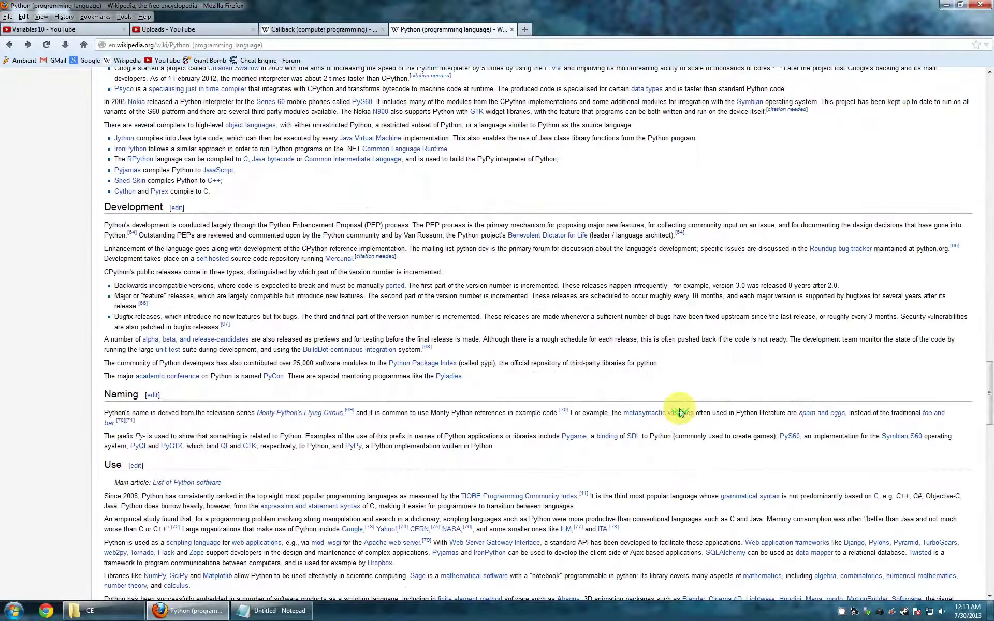
scroll(707, 408, "down", 6)
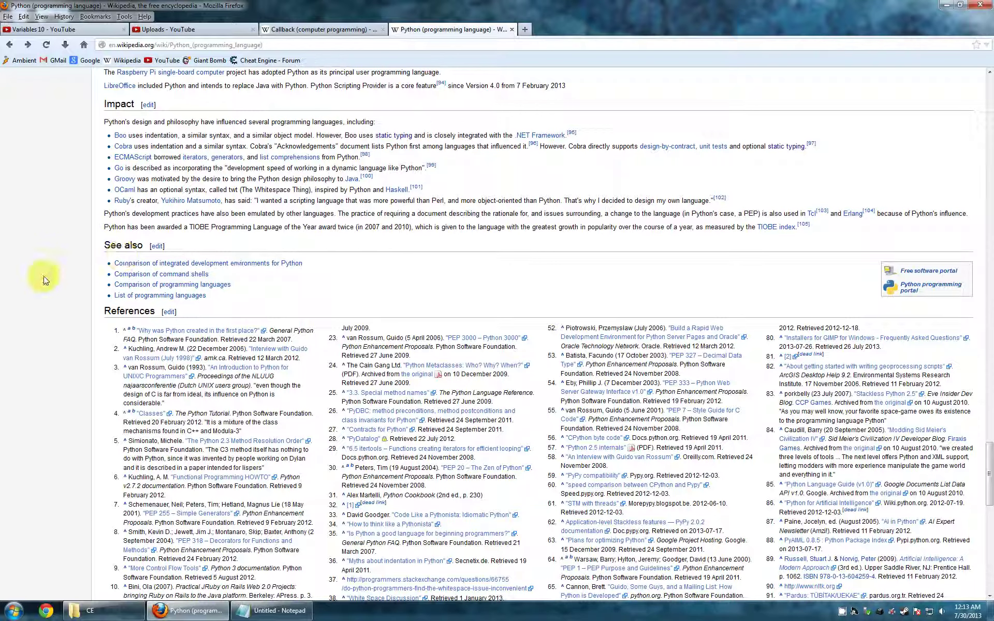
scroll(5, 262, "down", 14)
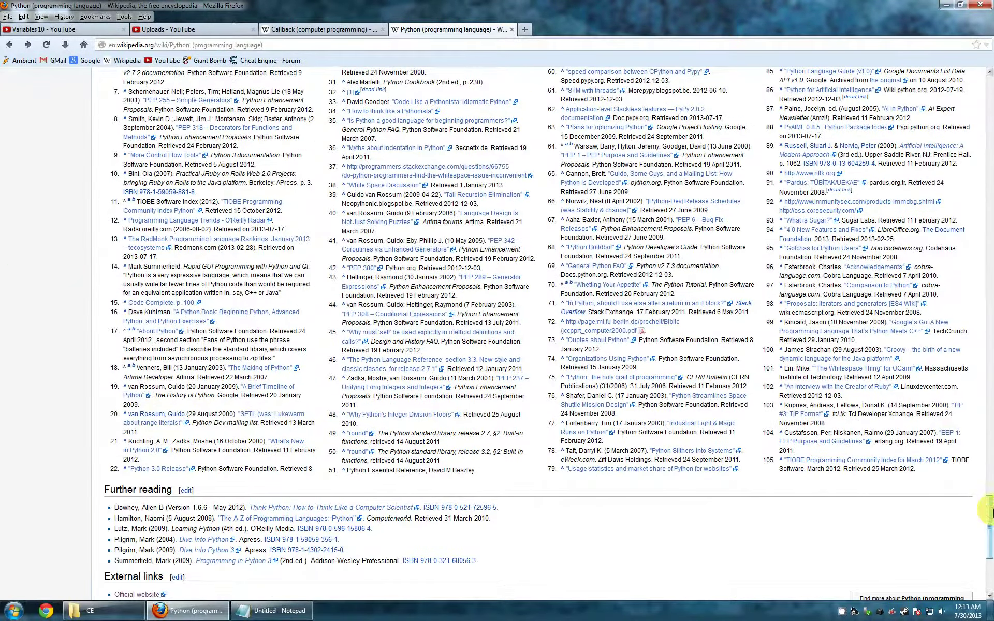
left_click_drag(989, 510, 988, 52)
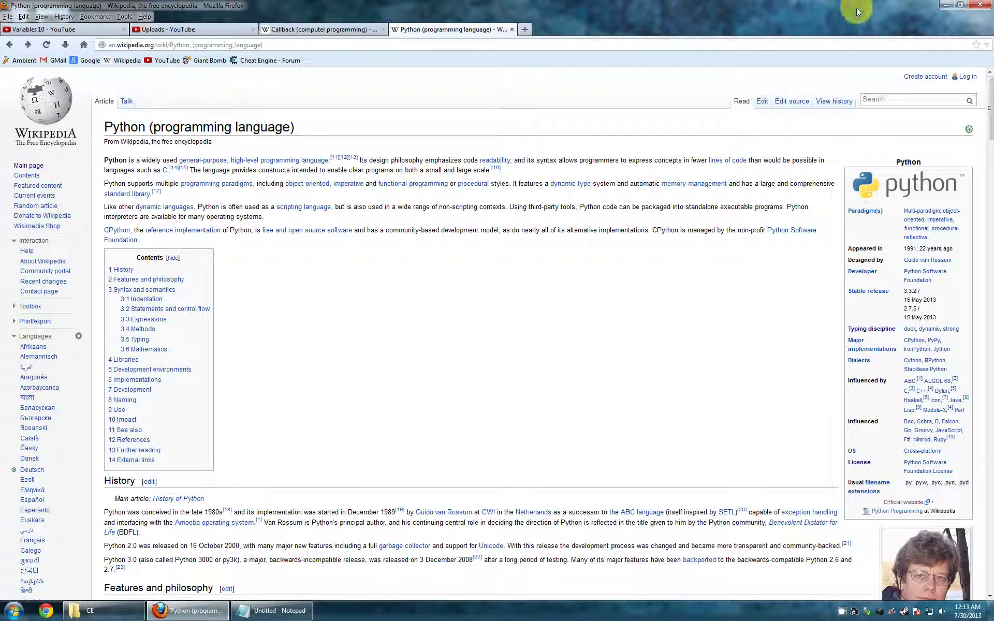
left_click(505, 323)
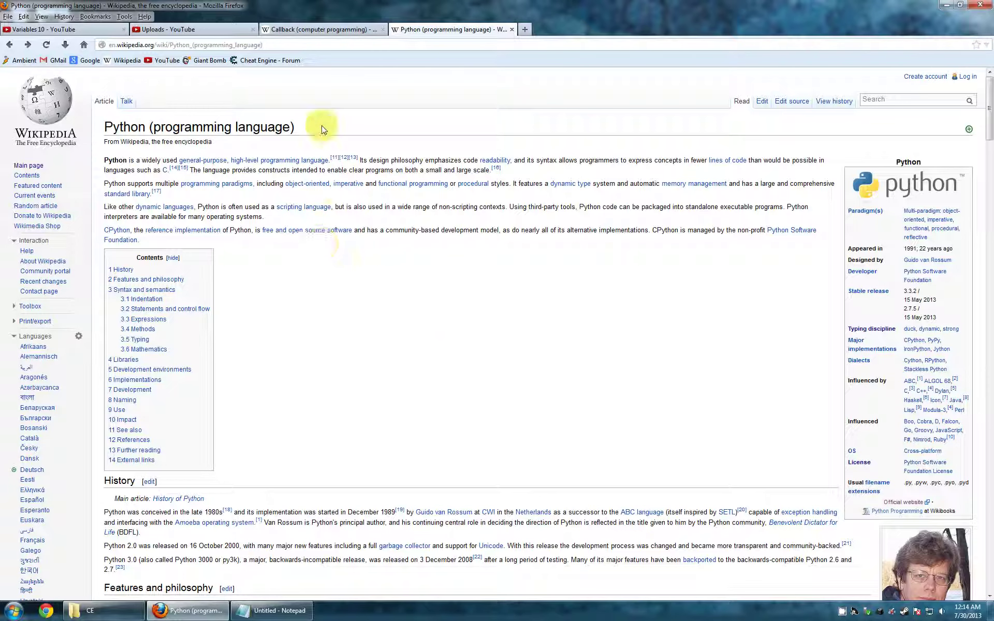
left_click(275, 610)
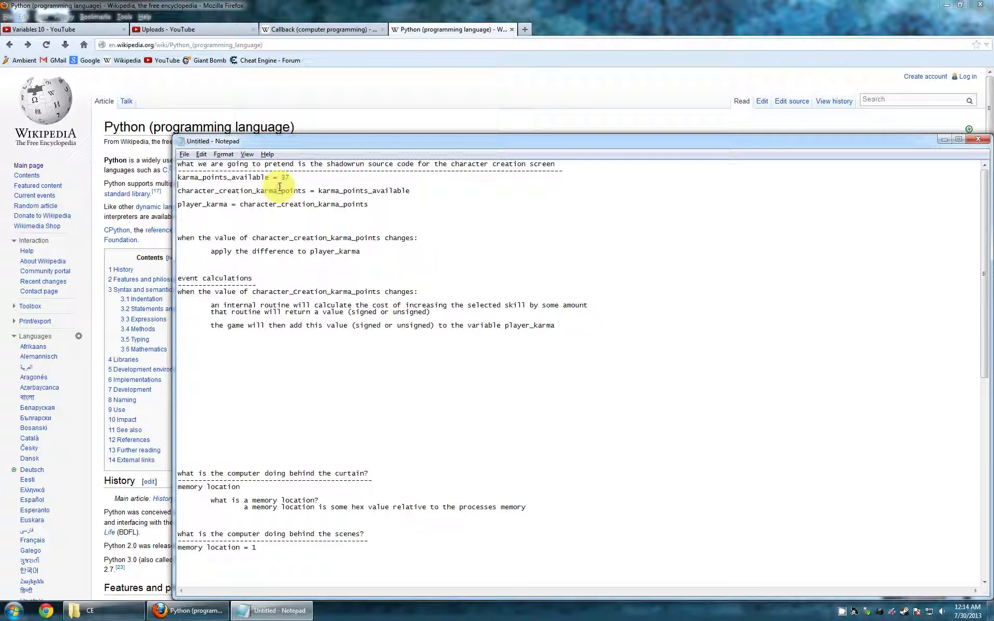
Step: Undo and redo the last notes edit, then select and deselect the karma_points_available = 37 line
key("ctrl+z")
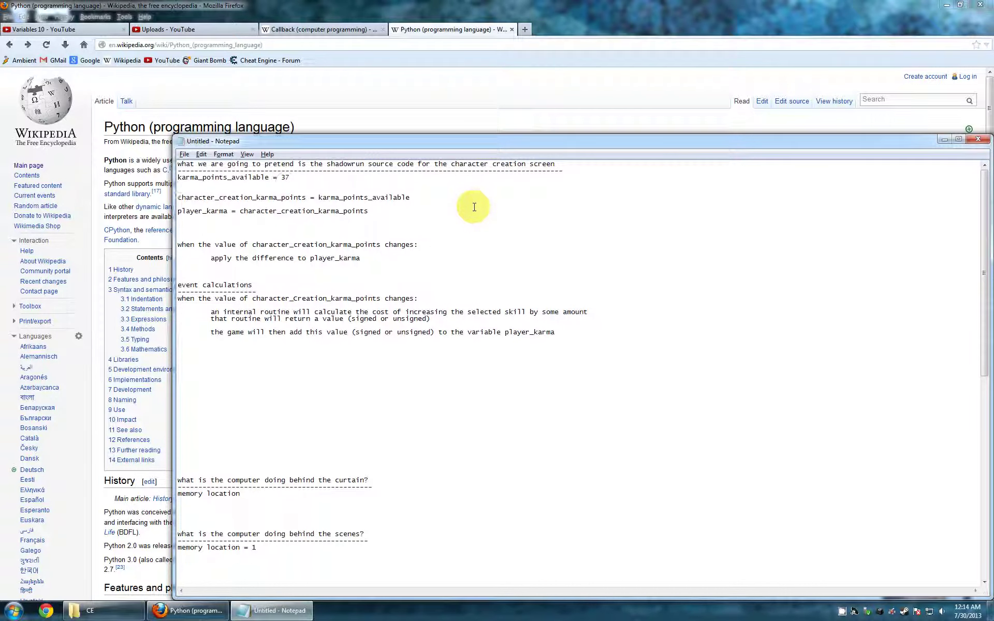
key("ctrl+z")
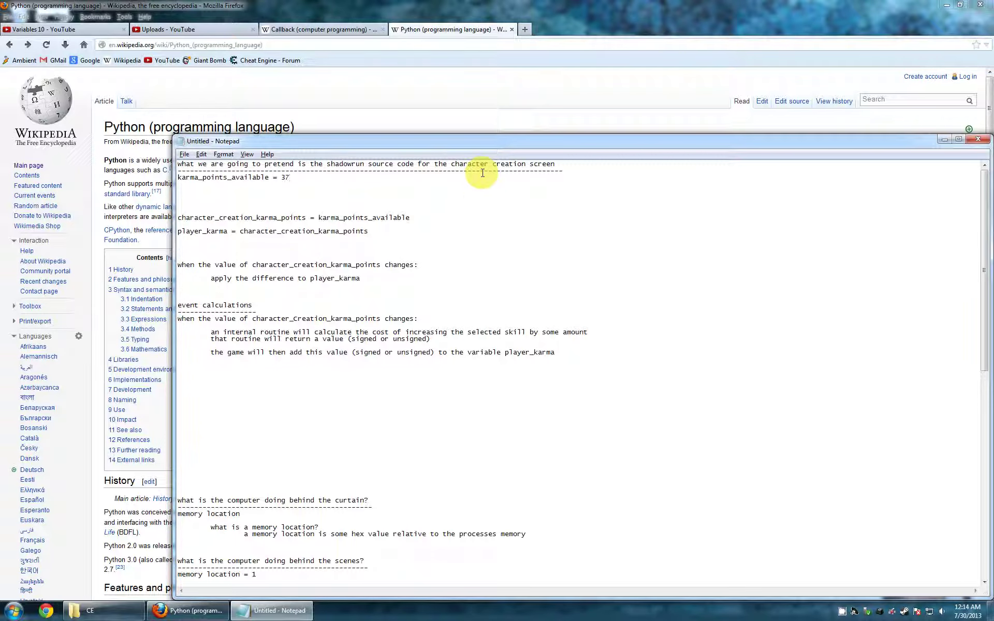
key("shift+Home")
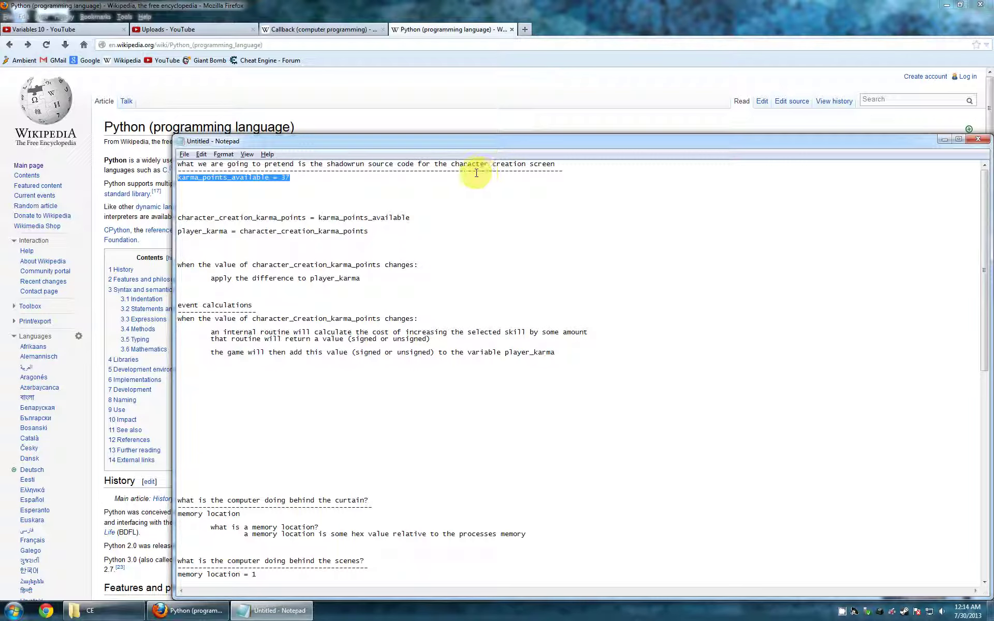
left_click(296, 177)
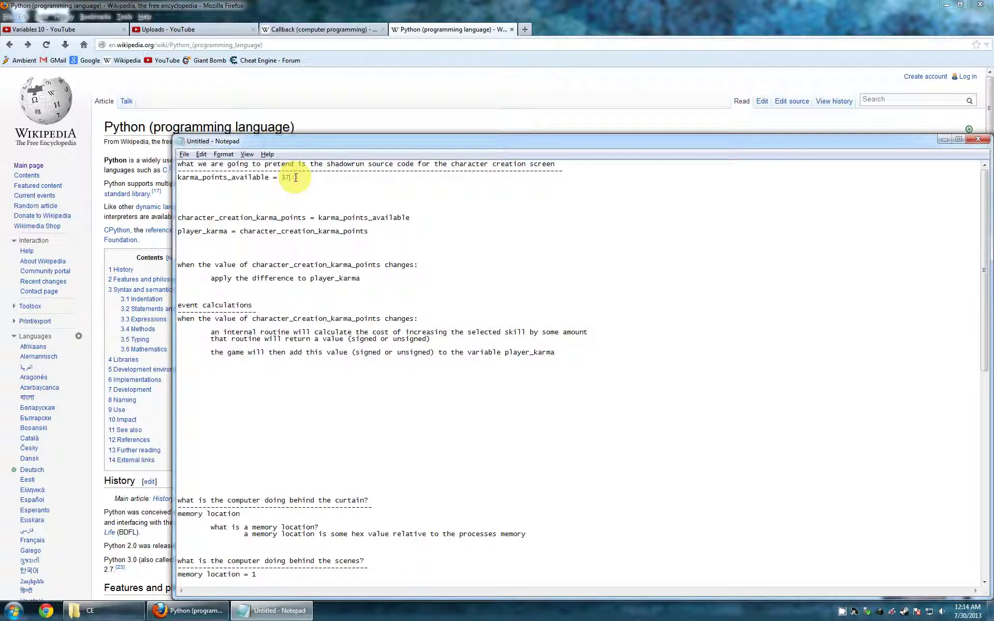
left_click_drag(296, 178, 170, 178)
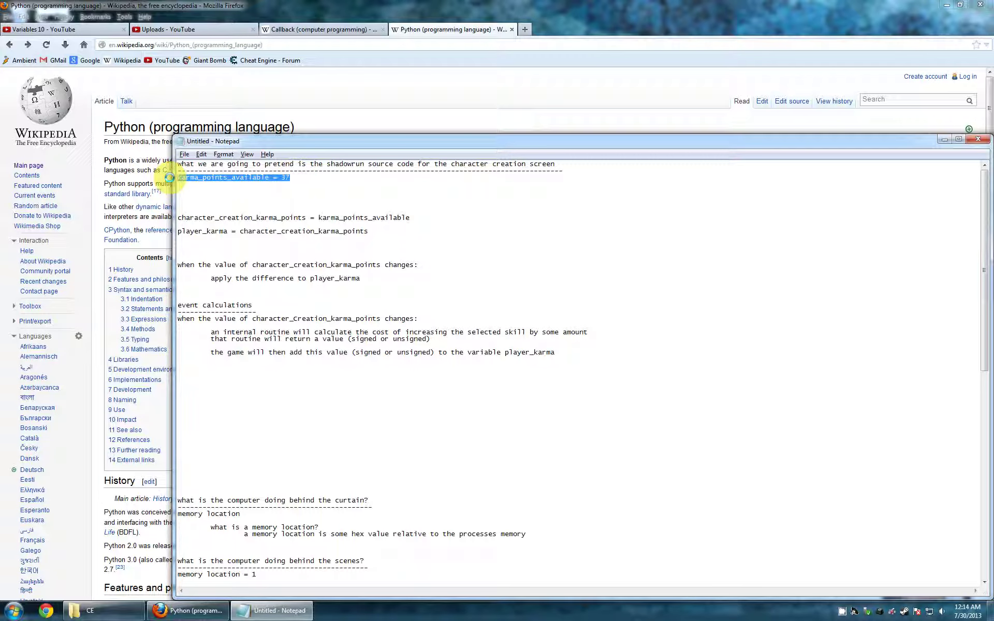
left_click(236, 187)
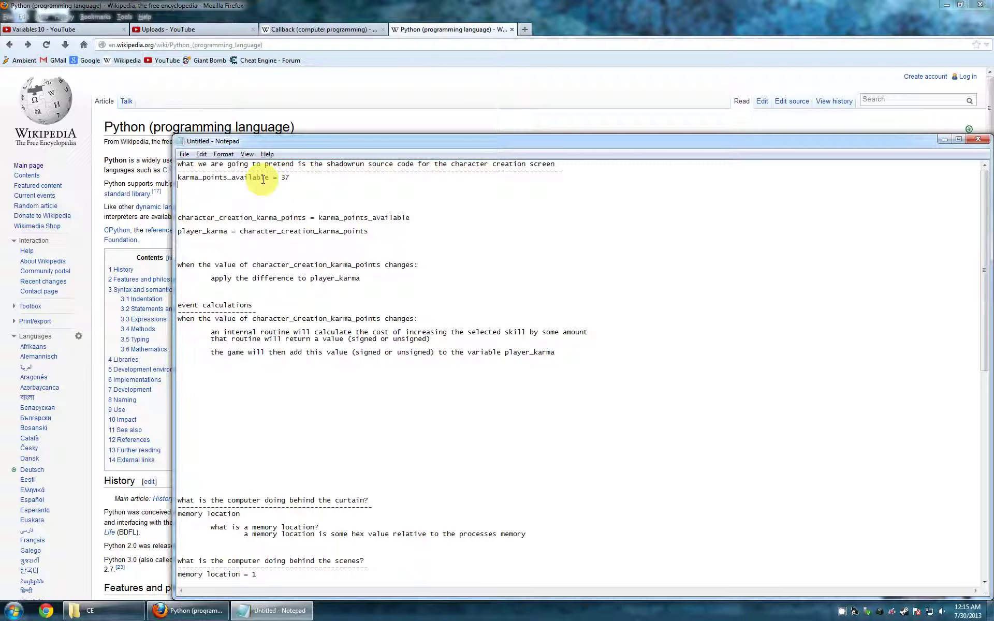
Step: Select the 7 in 37, clear the selection, and bring the Wikipedia Python article forward
left_click(311, 179)
key("shift+Left")
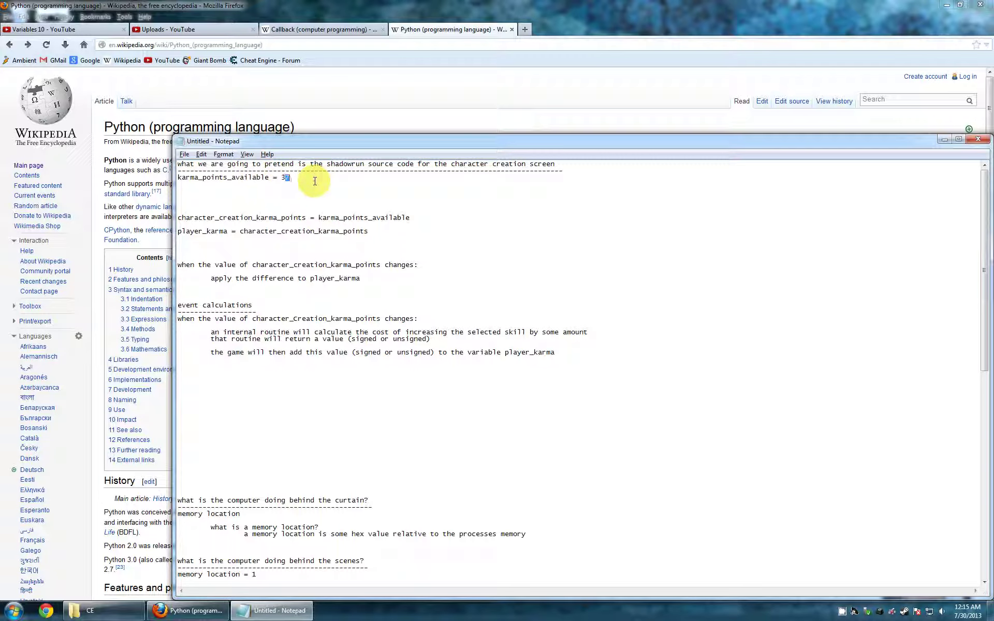
left_click(270, 177)
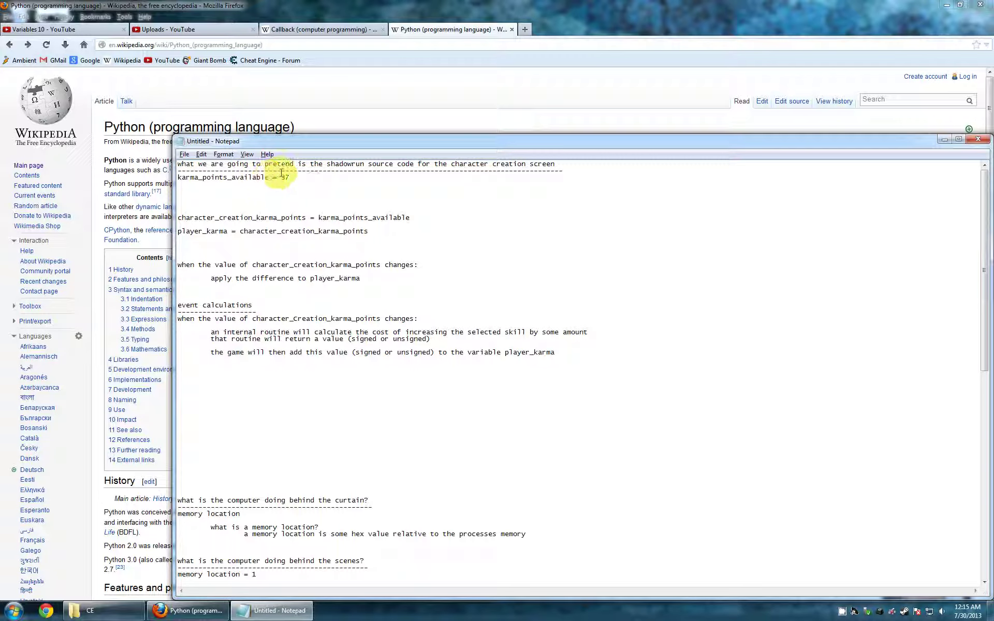
left_click(341, 122)
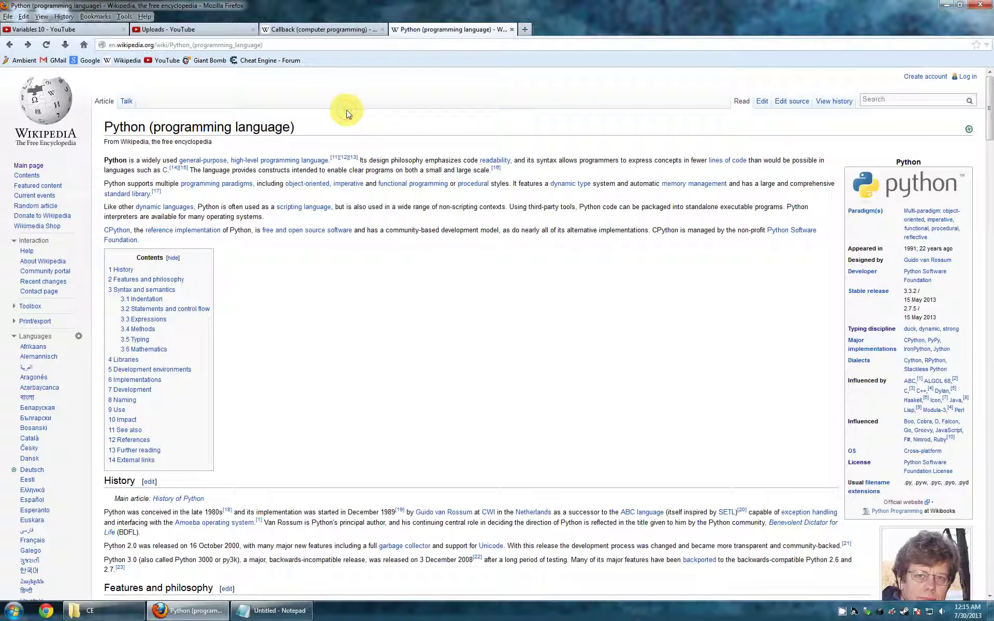
Step: Alternate between the Notepad karma notes and the Wikipedia Python article, setting the caret below the last note
left_click(291, 612)
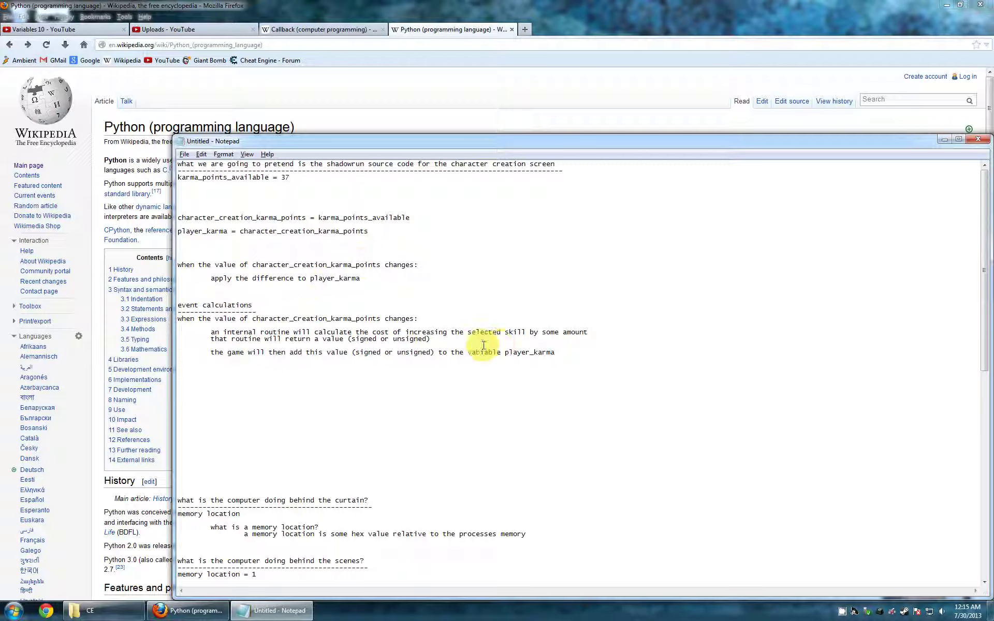
left_click(347, 101)
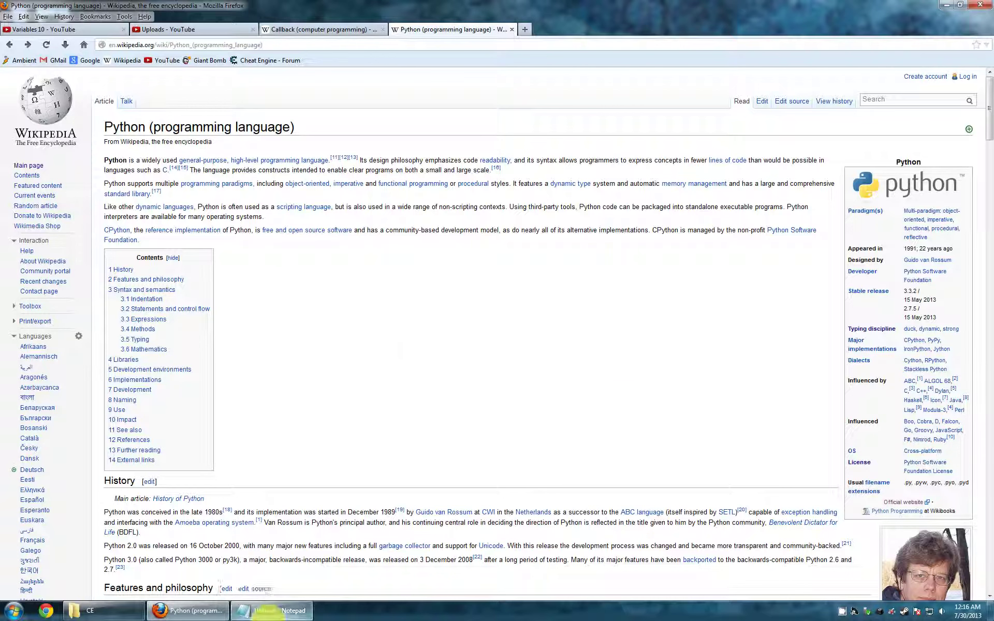
left_click(264, 610)
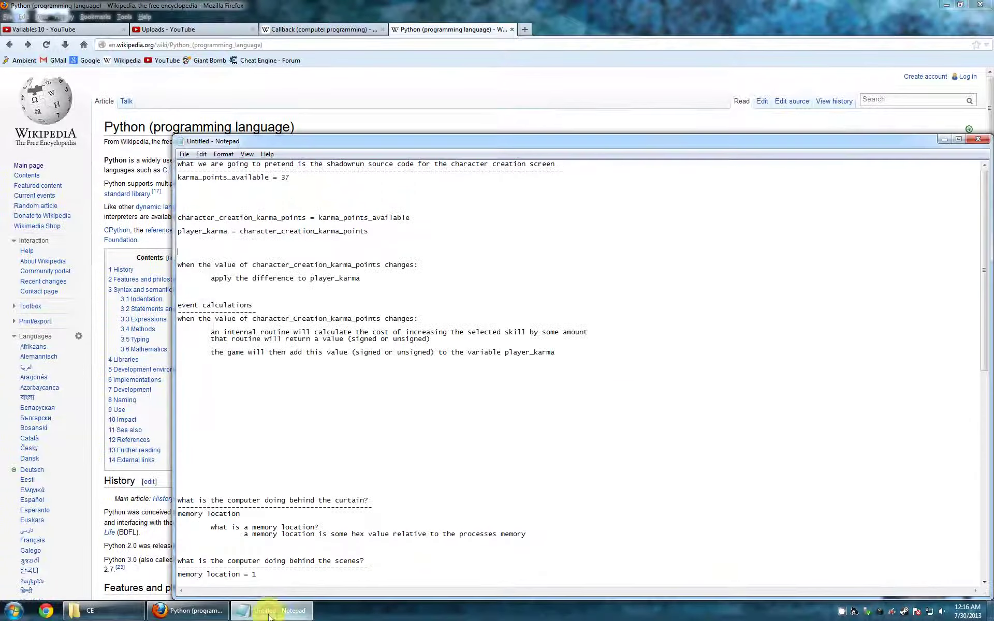
left_click(418, 364)
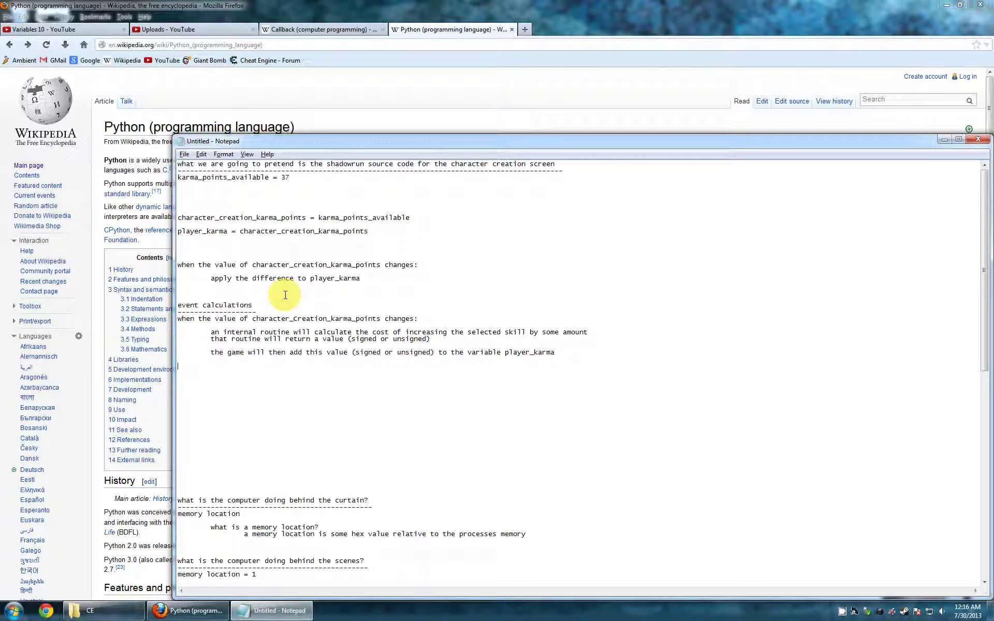
left_click(363, 94)
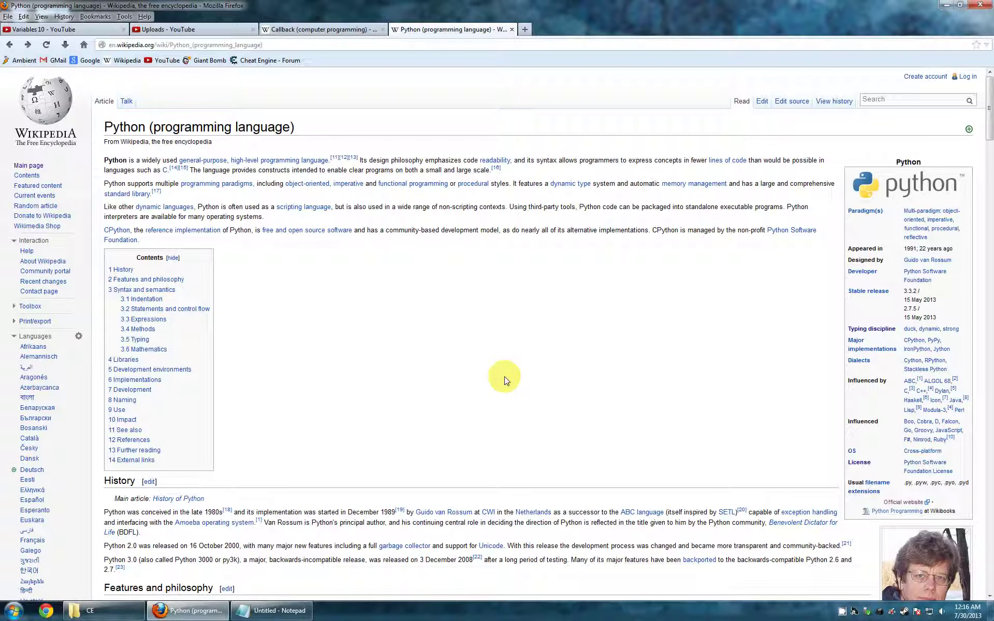
Step: Highlight the karma_points_available = 37 line and its variable name, alternating with the Wikipedia article
left_click(274, 609)
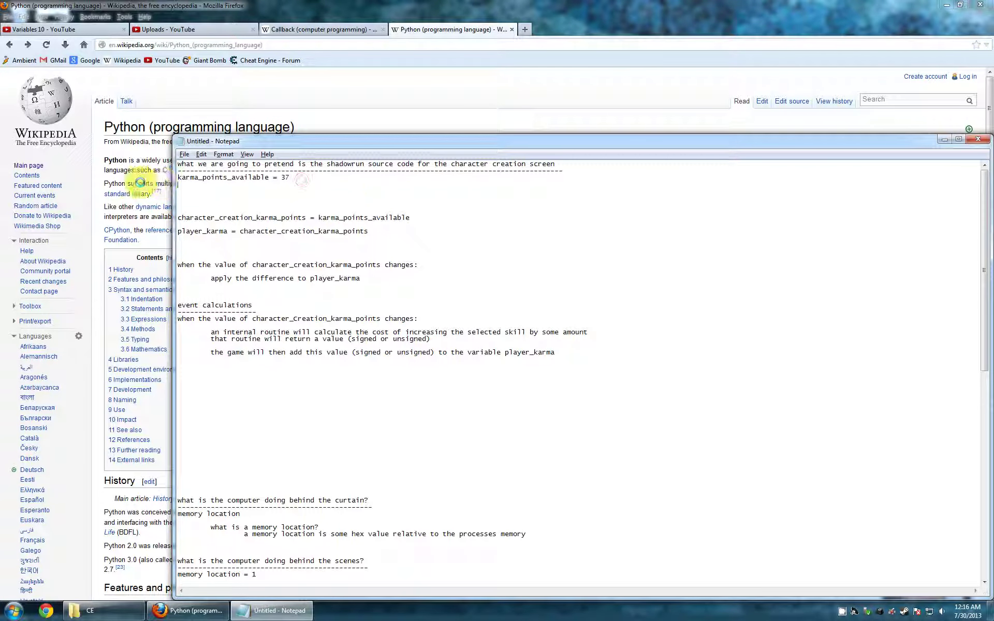
left_click_drag(290, 178, 165, 176)
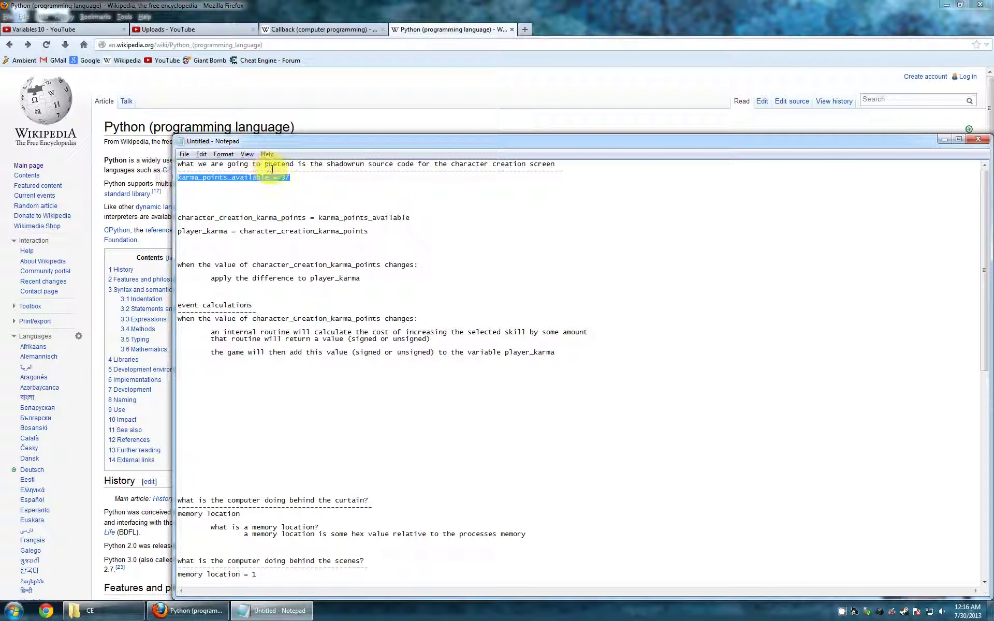
left_click(305, 178)
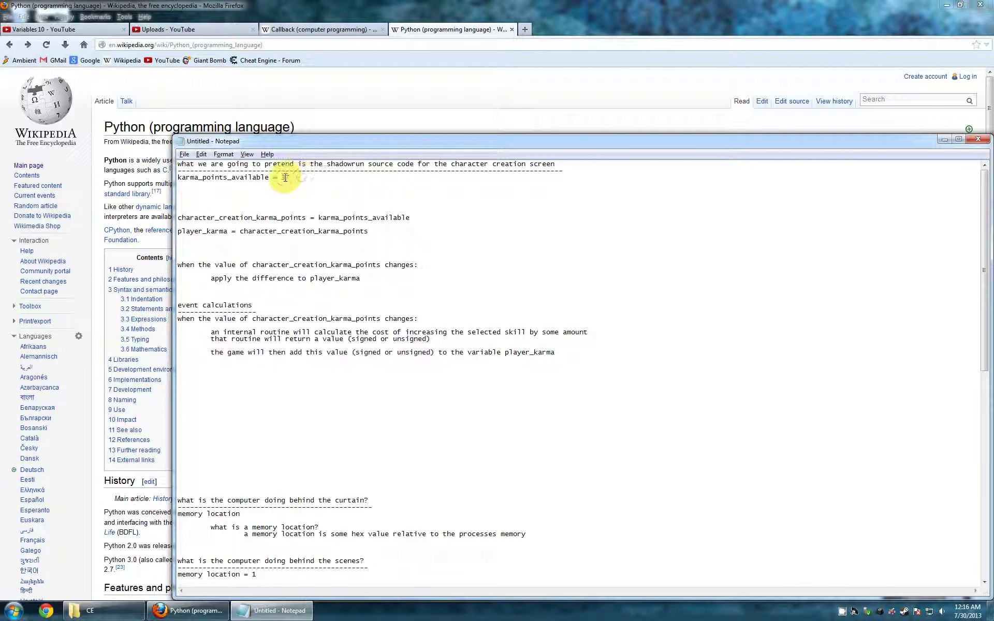
left_click(320, 124)
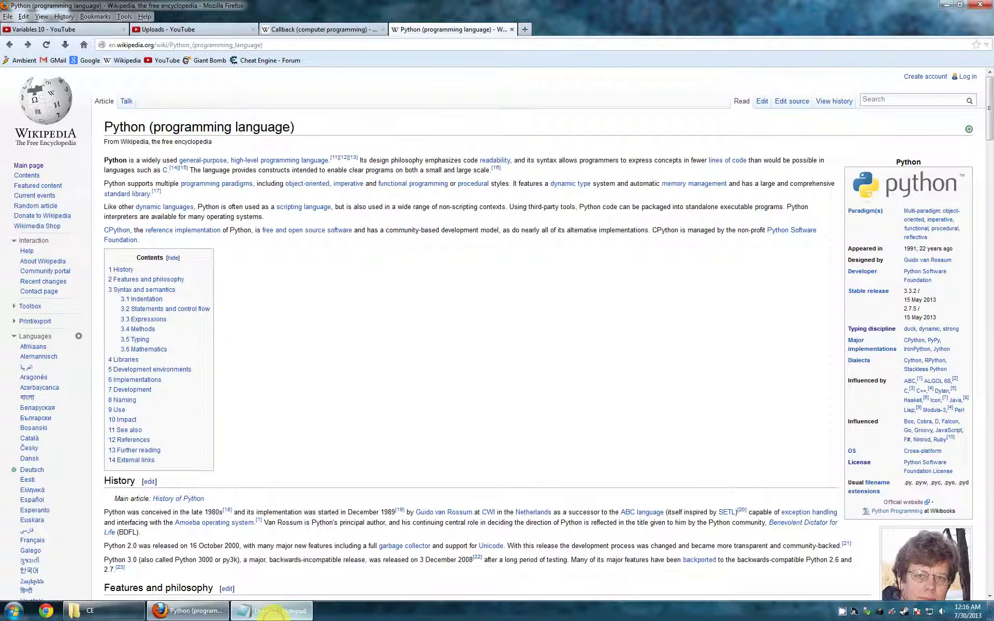
left_click(272, 610)
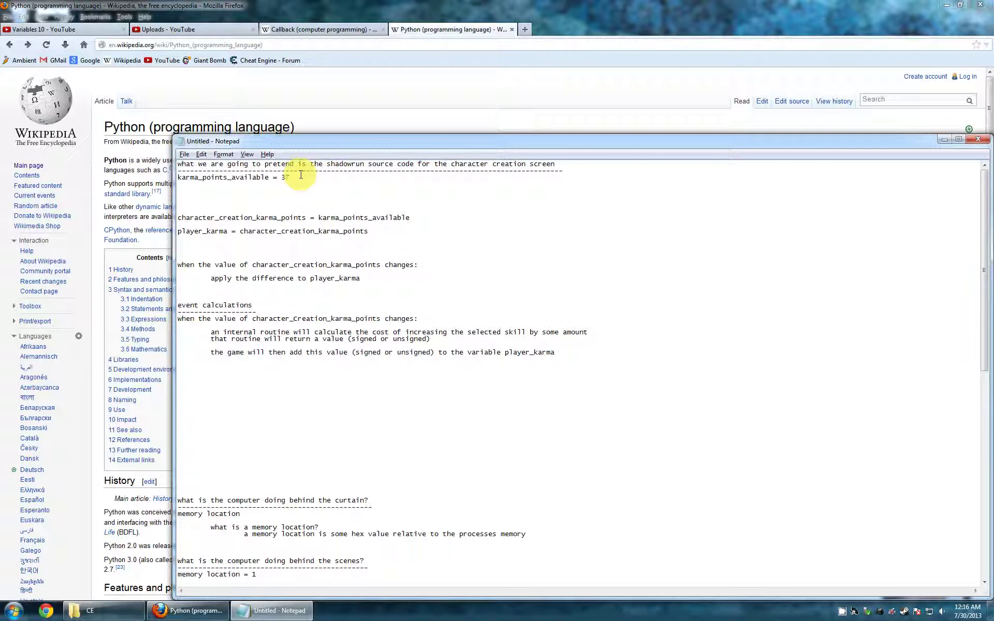
left_click_drag(268, 178, 169, 178)
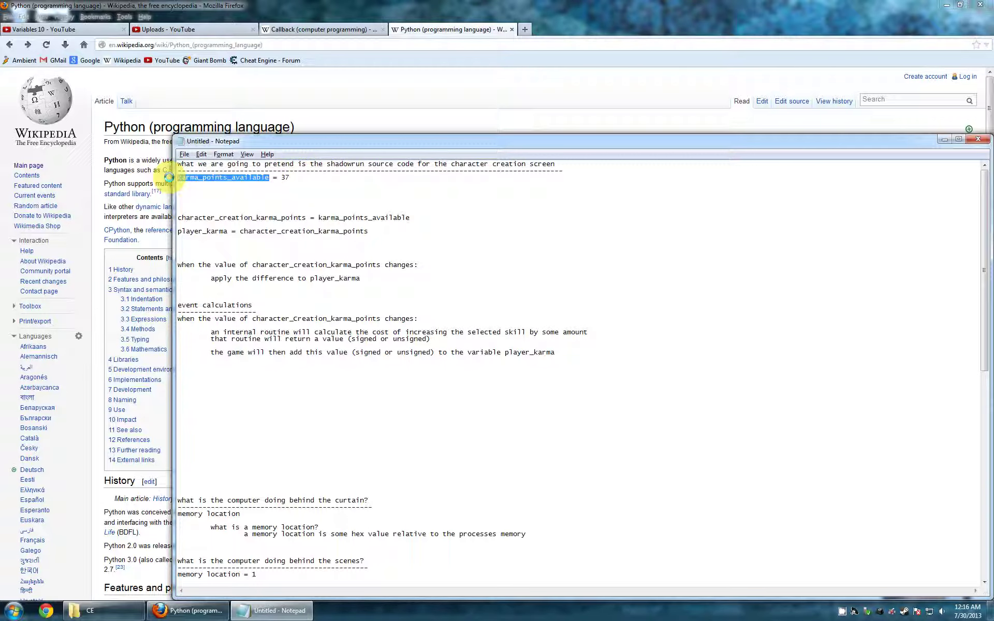
left_click(315, 180)
mouse_move(290, 178)
left_mouse_down()
mouse_move(195, 177)
mouse_move(288, 177)
left_mouse_up()
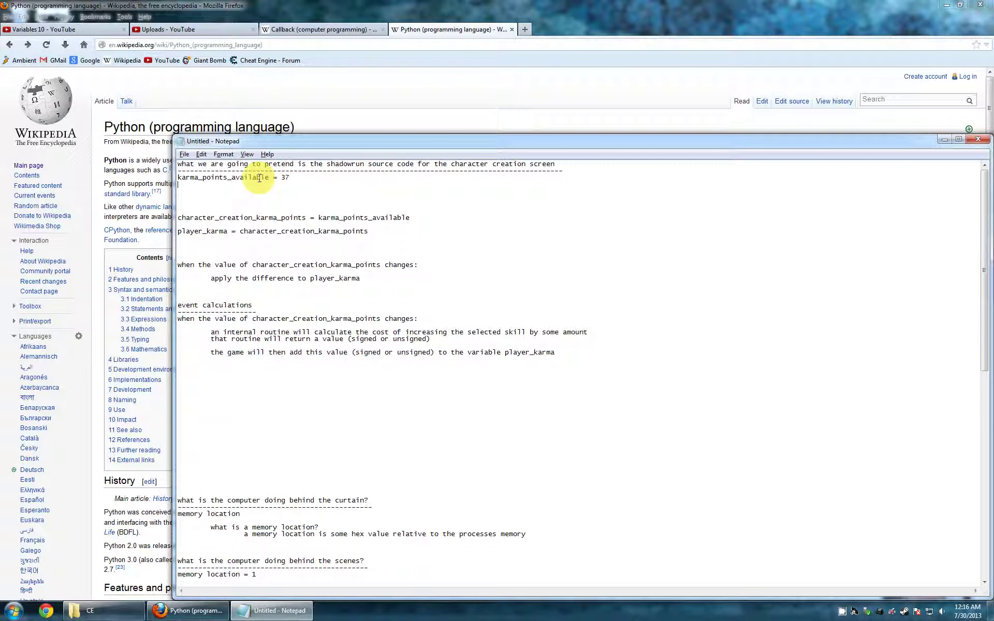
left_click(388, 118)
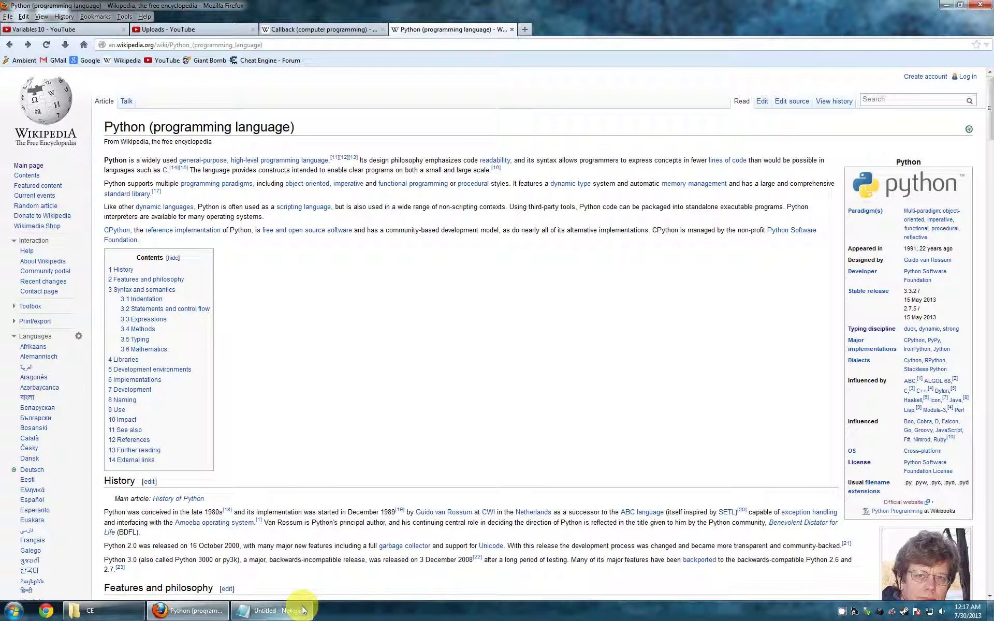
Step: Step the caret down through the karma note lines, then return to the Wikipedia Python article
left_click(284, 610)
left_click(241, 206)
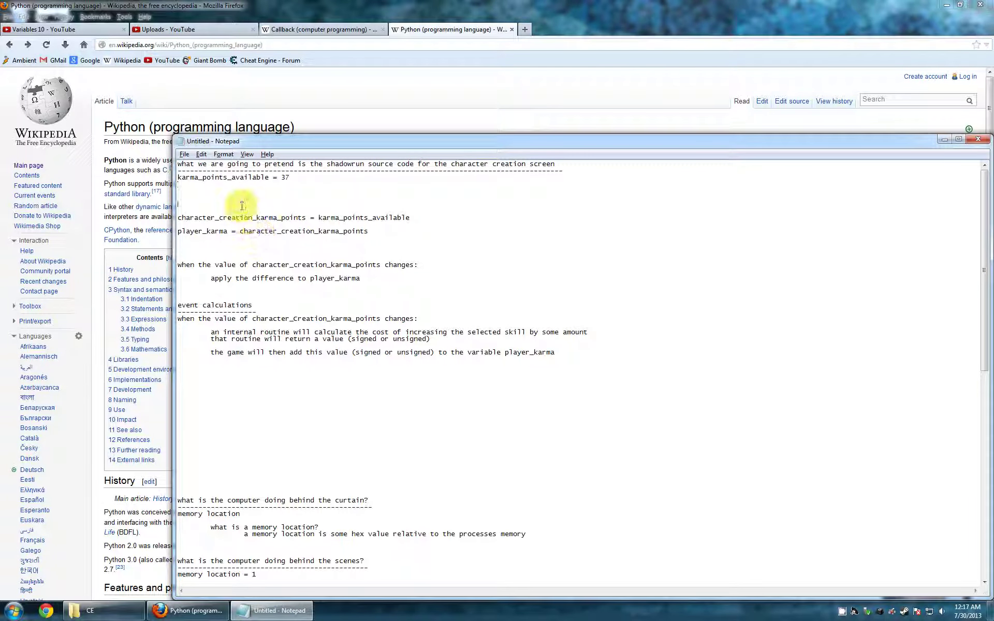
left_click(223, 190)
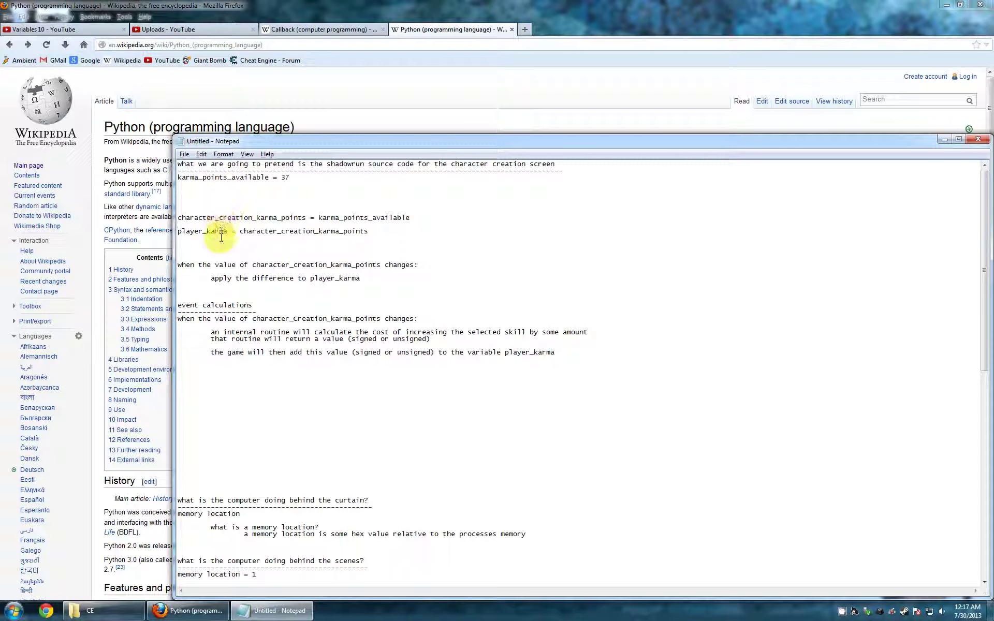
left_click(218, 239)
left_click(214, 254)
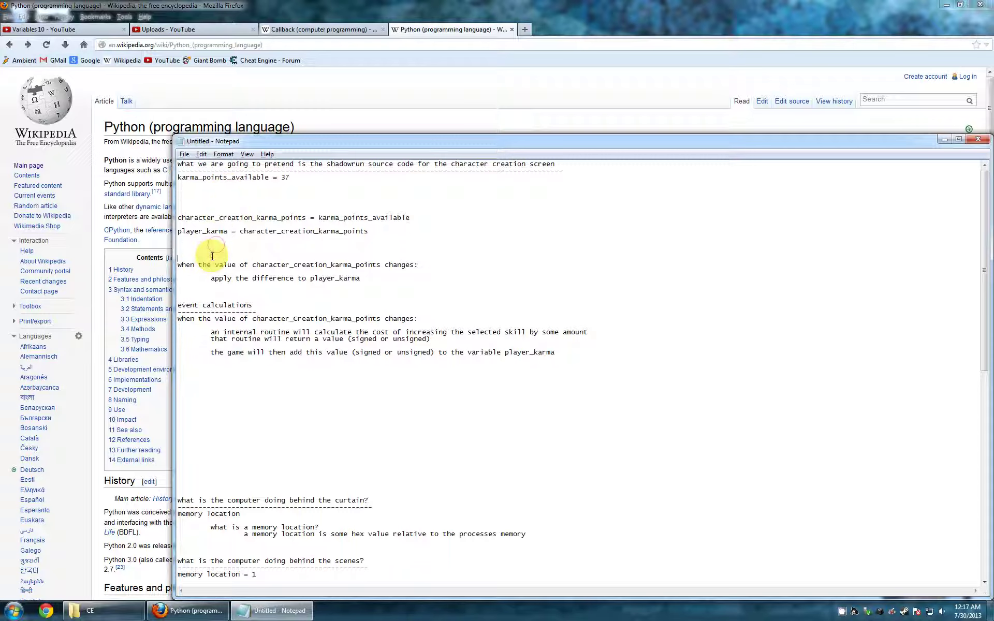
left_click(244, 285)
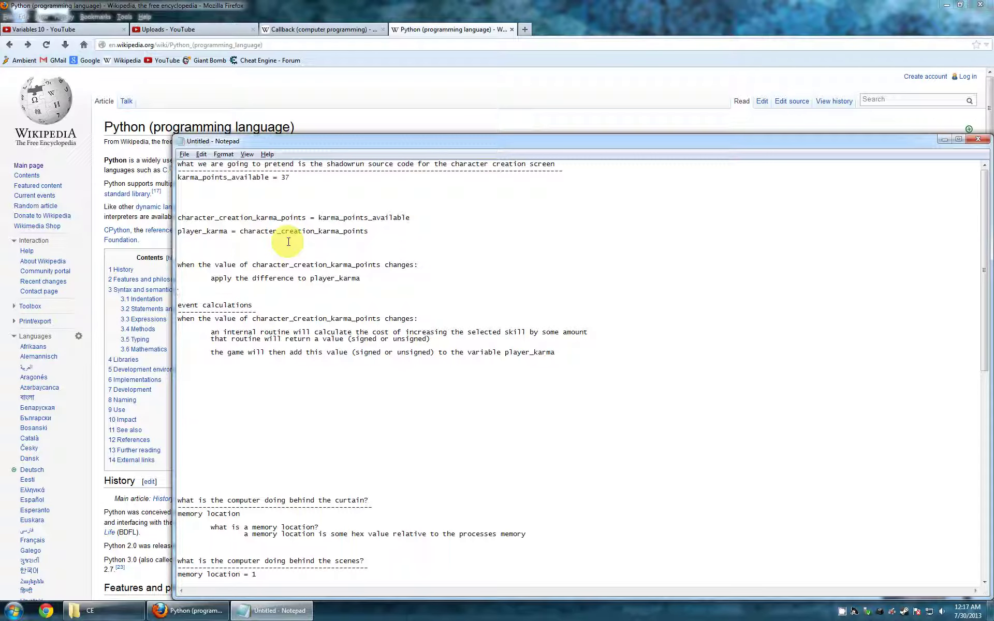
left_click(414, 111)
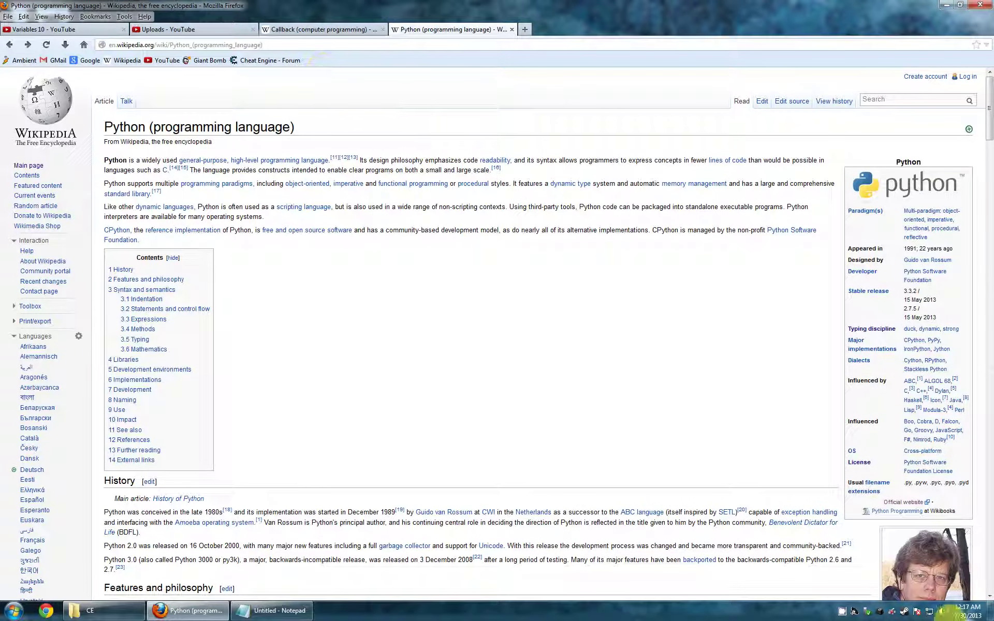
left_click(843, 613)
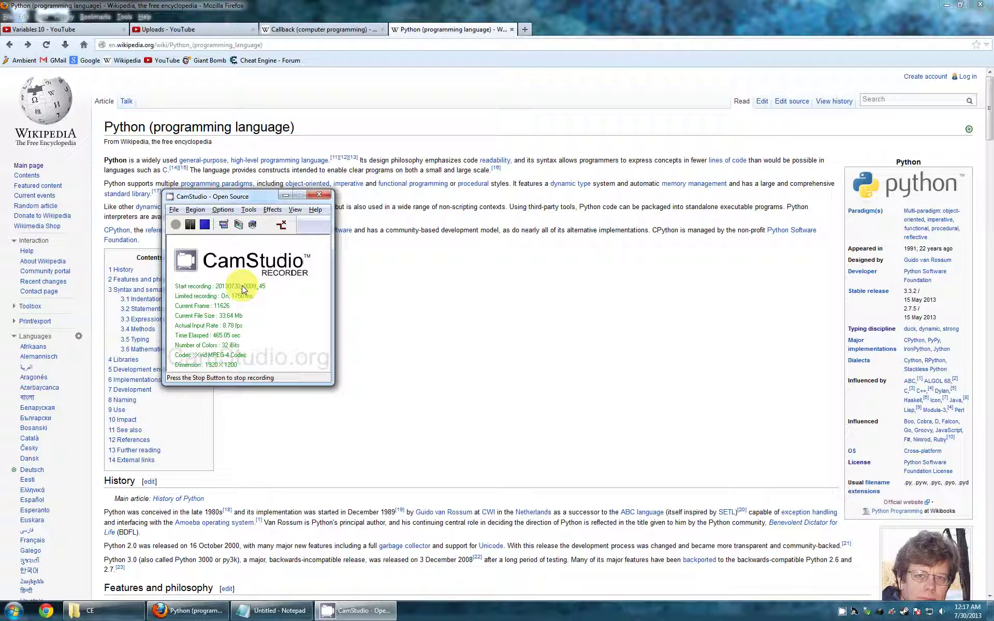
left_click(285, 196)
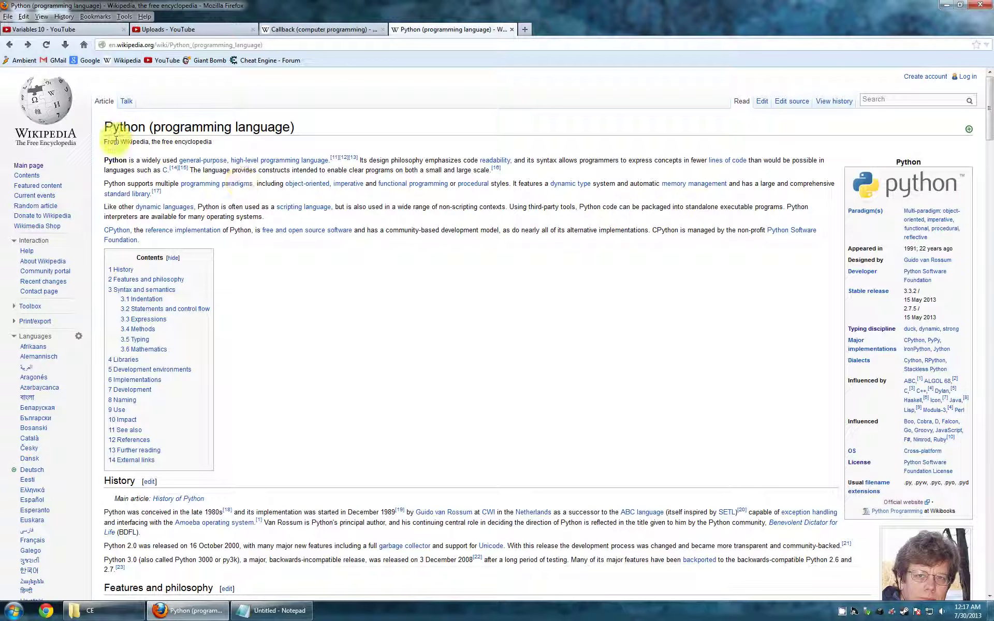
left_click_drag(116, 141, 603, 250)
left_click(590, 260)
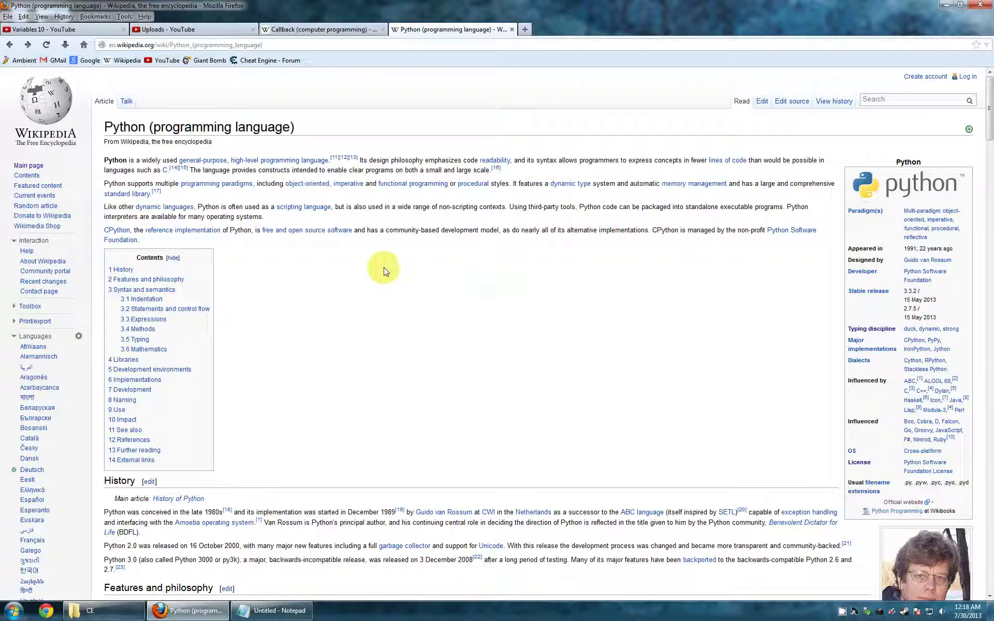
left_click(310, 257)
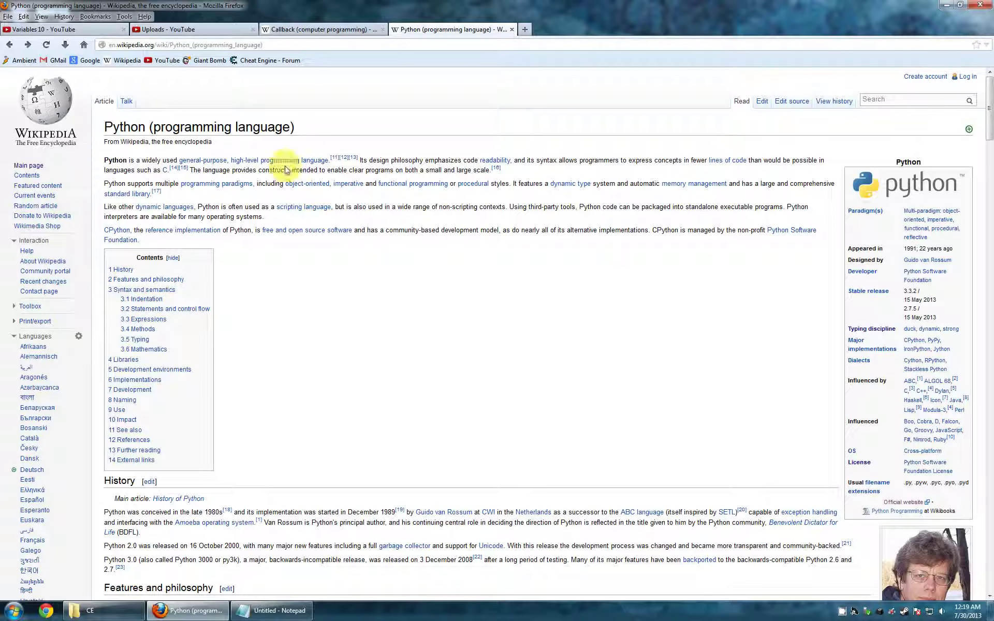
Step: Follow the 'high-level programming language' link, then the 'abstraction' link to reach Abstraction (computer science)
left_click(249, 163)
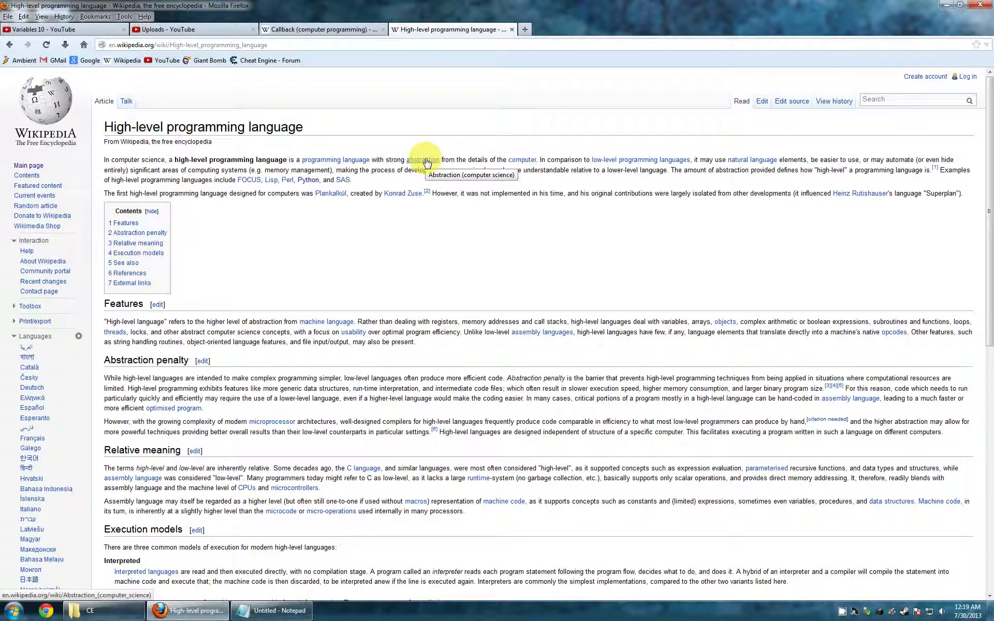
left_click(425, 162)
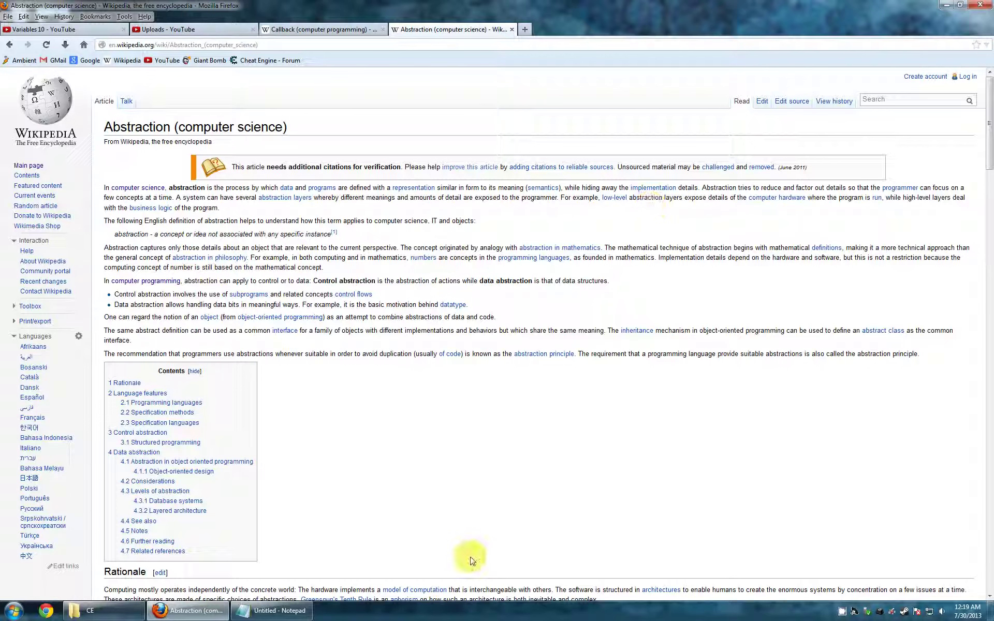
Step: Bring the karma notes in front of the article, shrink the window, and highlight karma_points_available
left_click(274, 610)
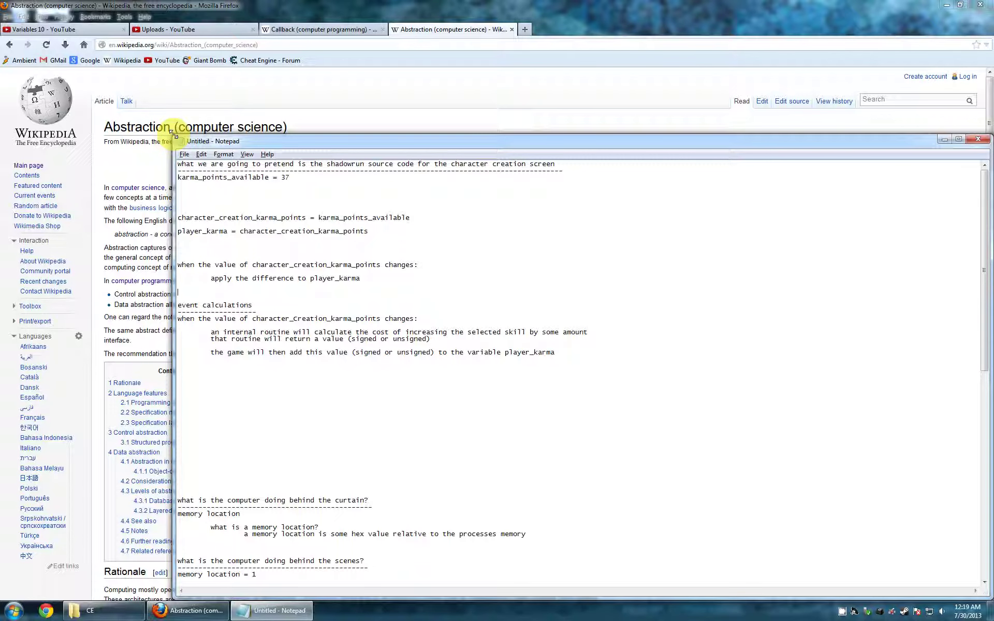
left_click_drag(172, 135, 196, 238)
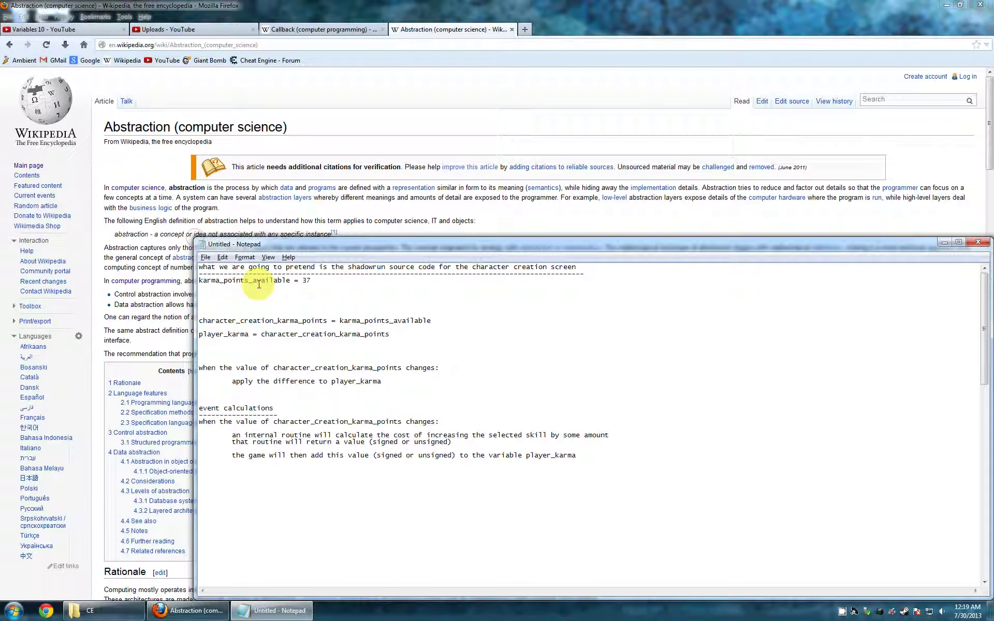
left_click_drag(288, 280, 165, 282)
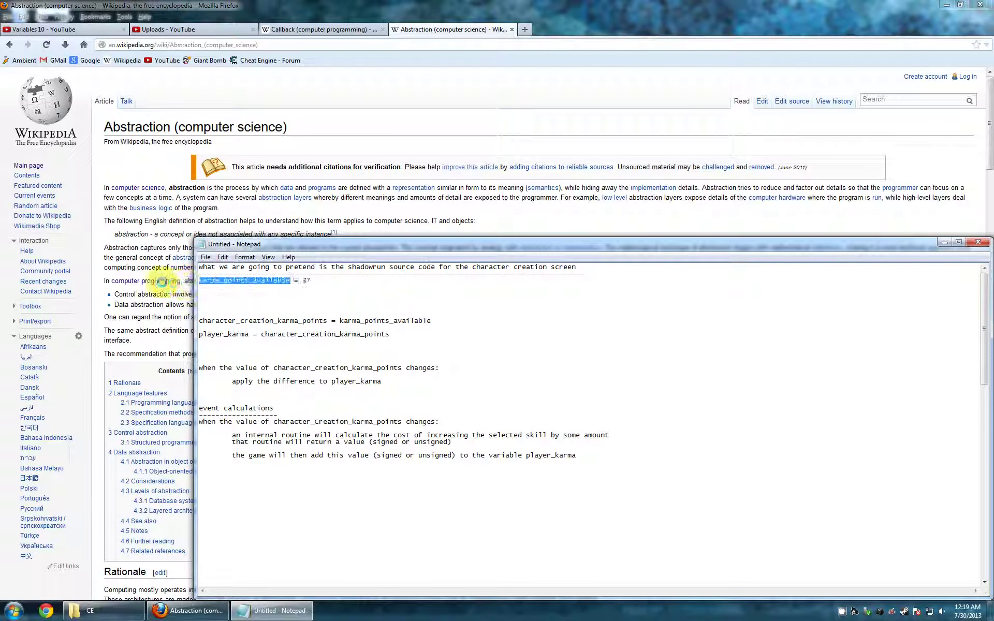
left_click(294, 280)
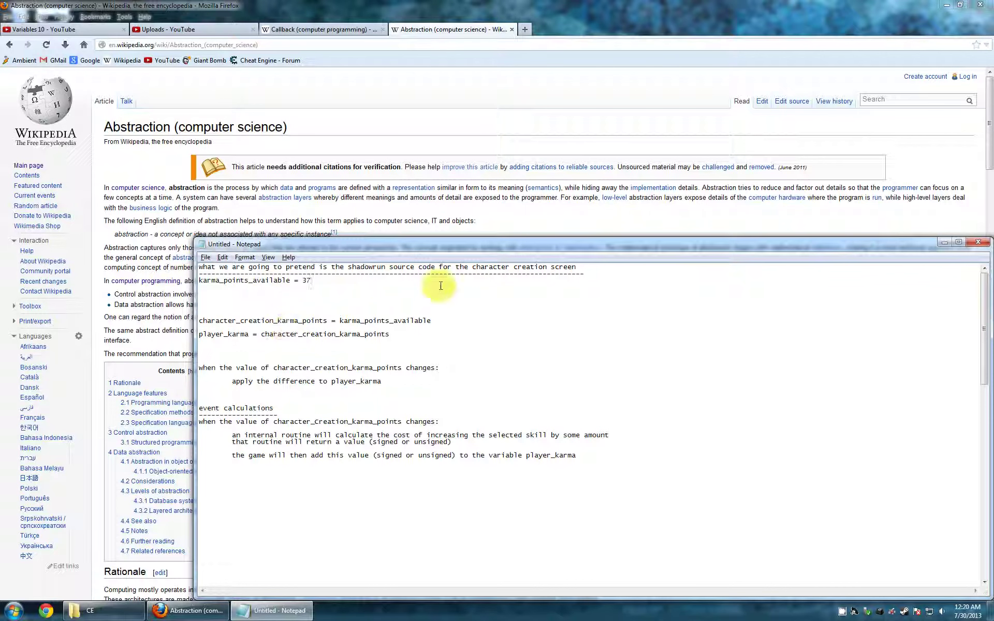
Step: Alternate between the Wikipedia article and the notes, re-highlighting karma_points_available before clearing the selection
left_click(476, 221)
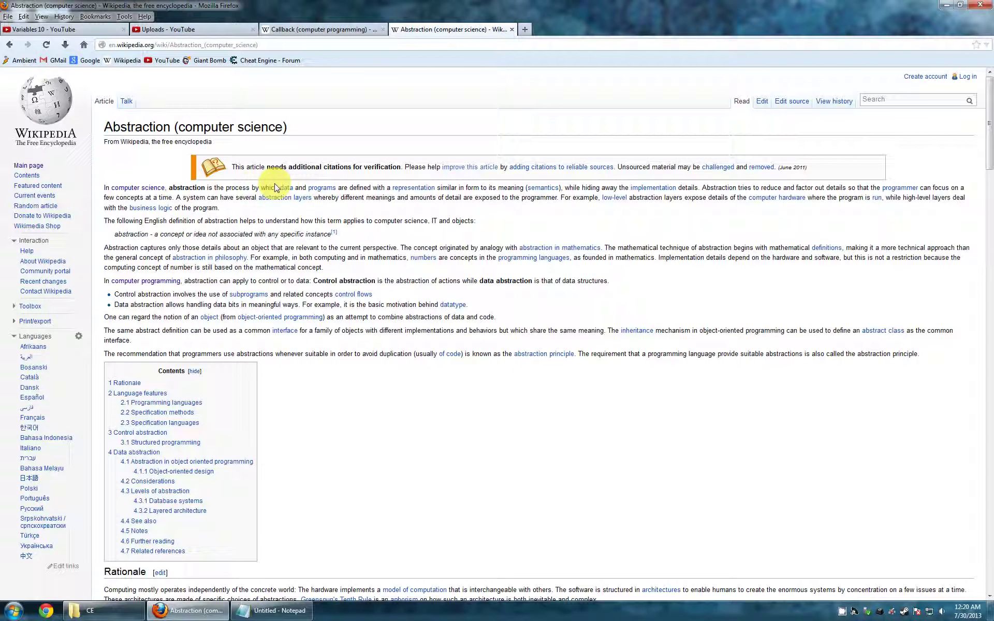
left_click(303, 610)
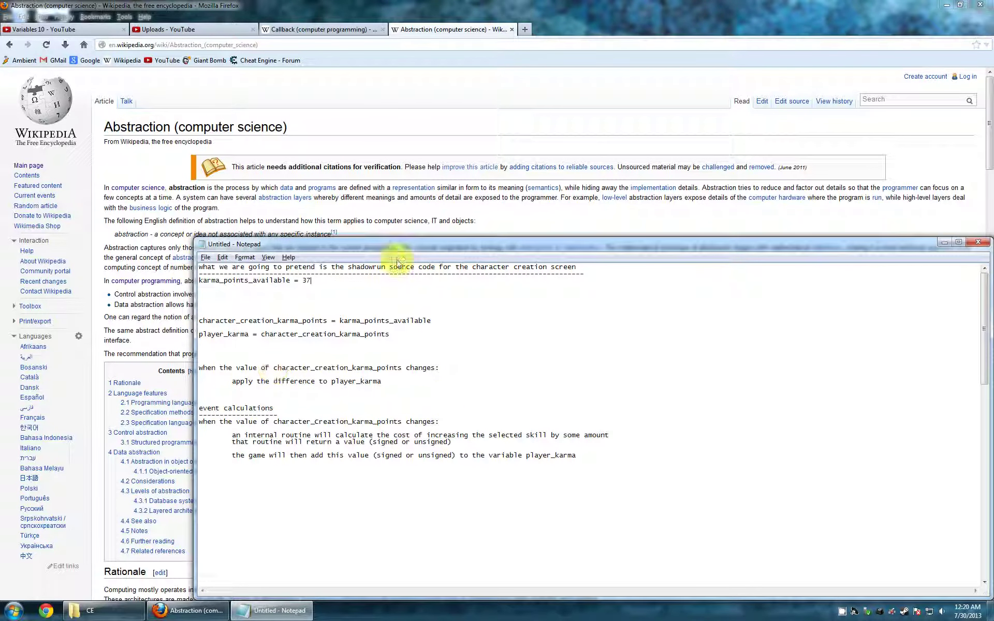
left_click(488, 222)
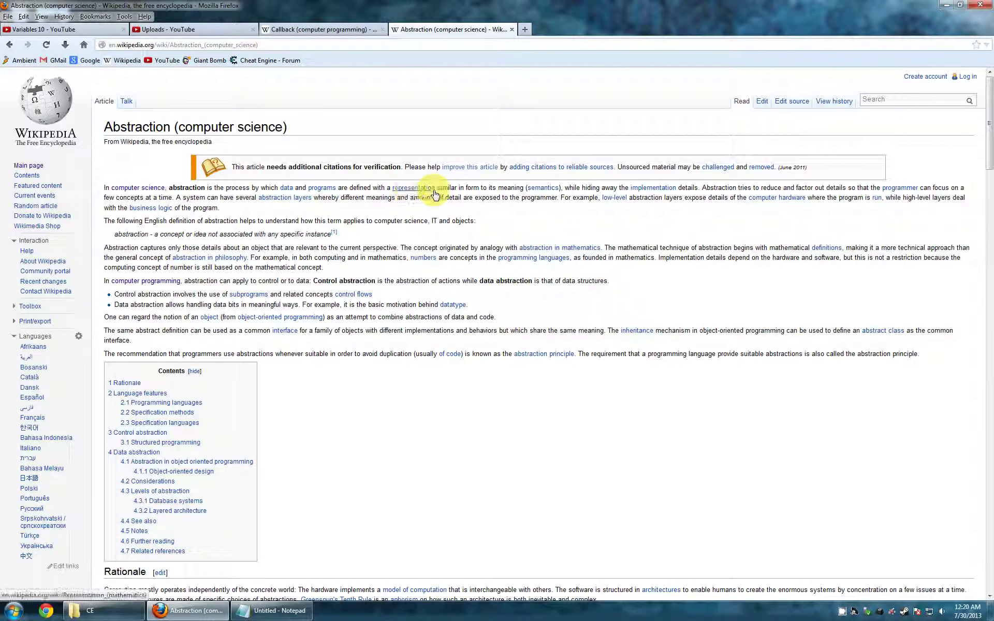
left_click(287, 610)
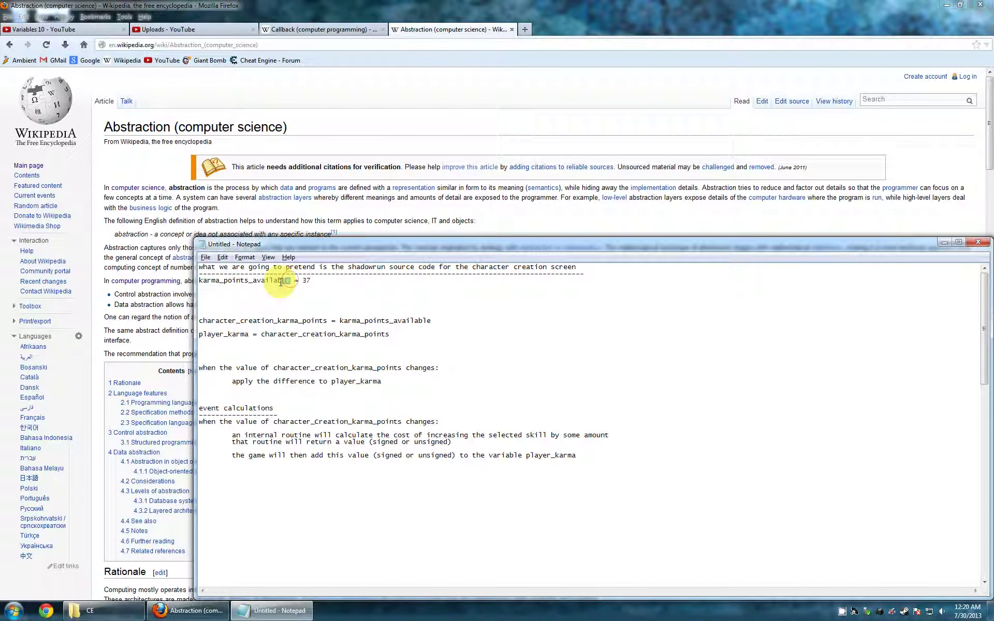
left_click_drag(290, 280, 202, 273)
left_click(510, 220)
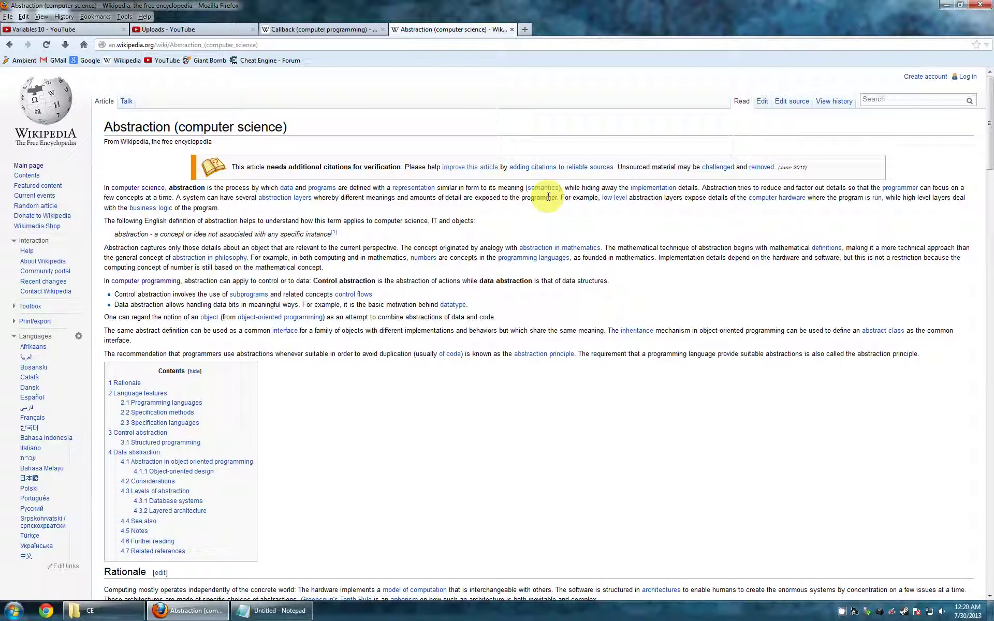
left_click(274, 611)
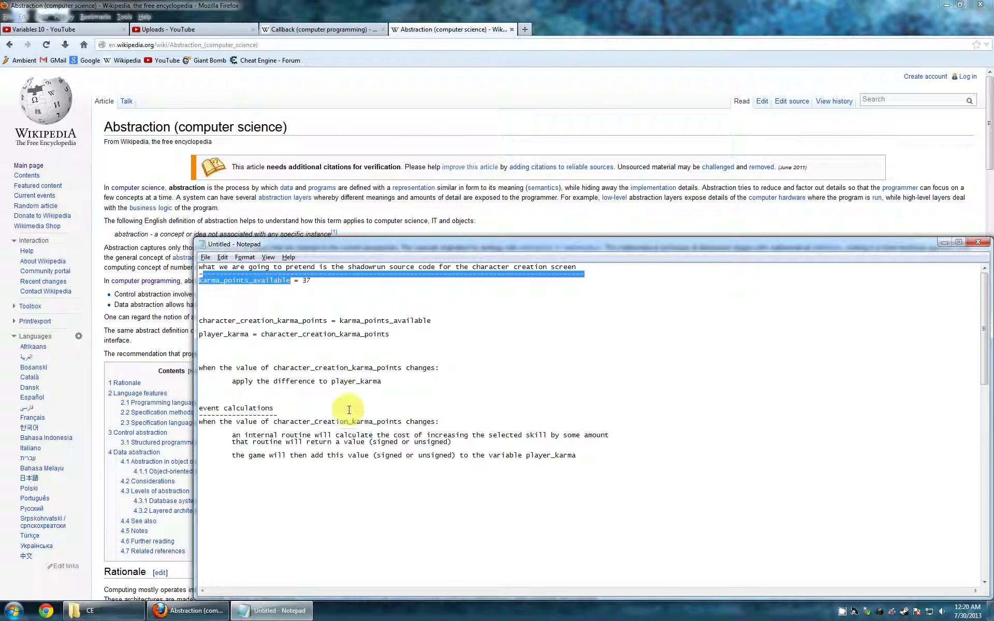
left_click(329, 293)
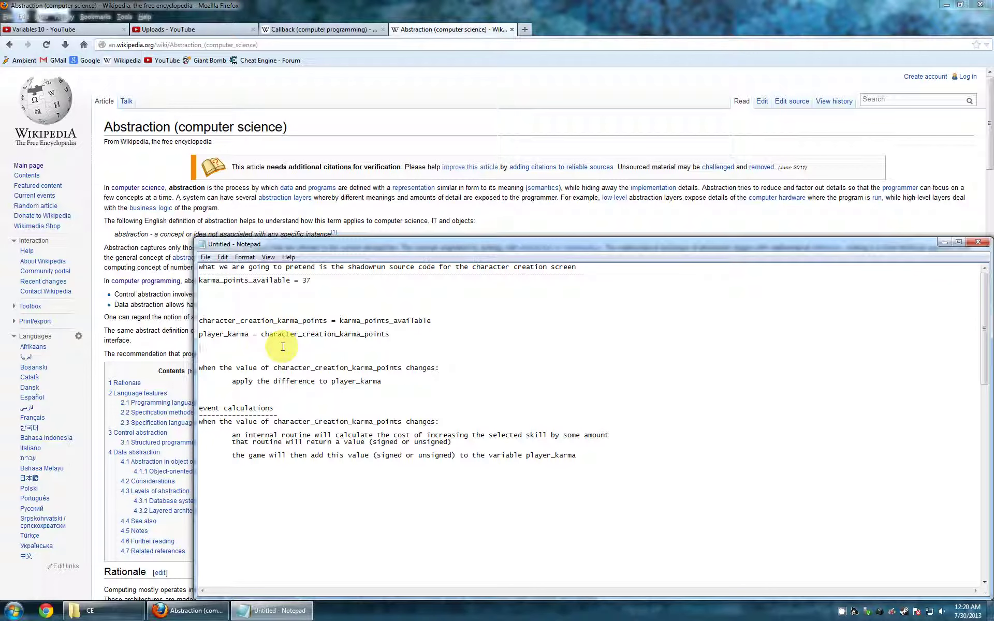
Step: Jump to the end of the notes and highlight the z = x + 1 line under 'evaluated value vs current value'
key("Page_Down")
key("Page_Down")
scroll(282, 347, "up", 11)
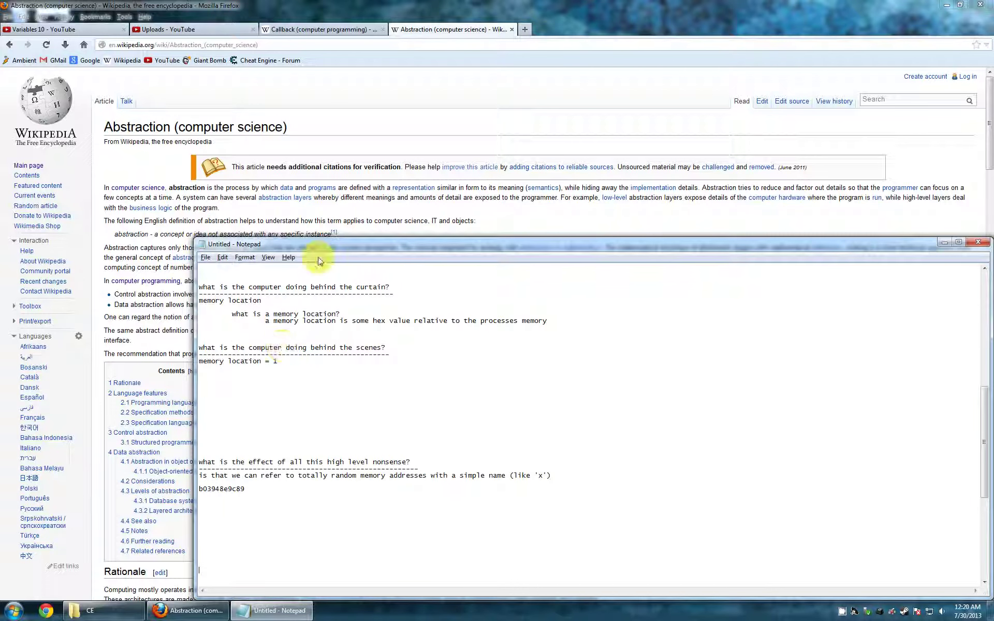
scroll(283, 347, "down", 11)
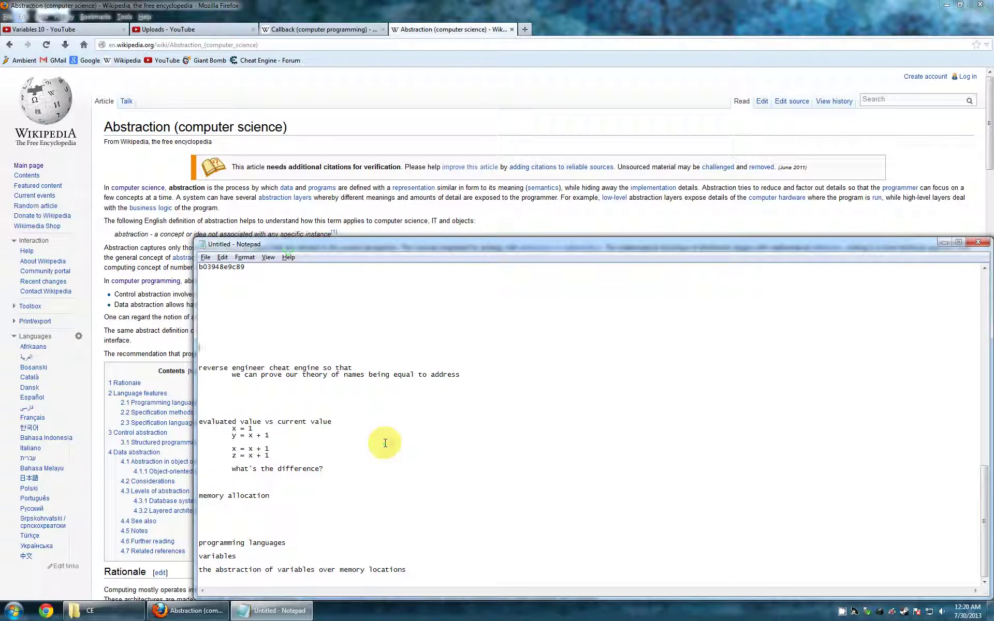
left_click(300, 457)
left_click_drag(232, 456, 270, 456)
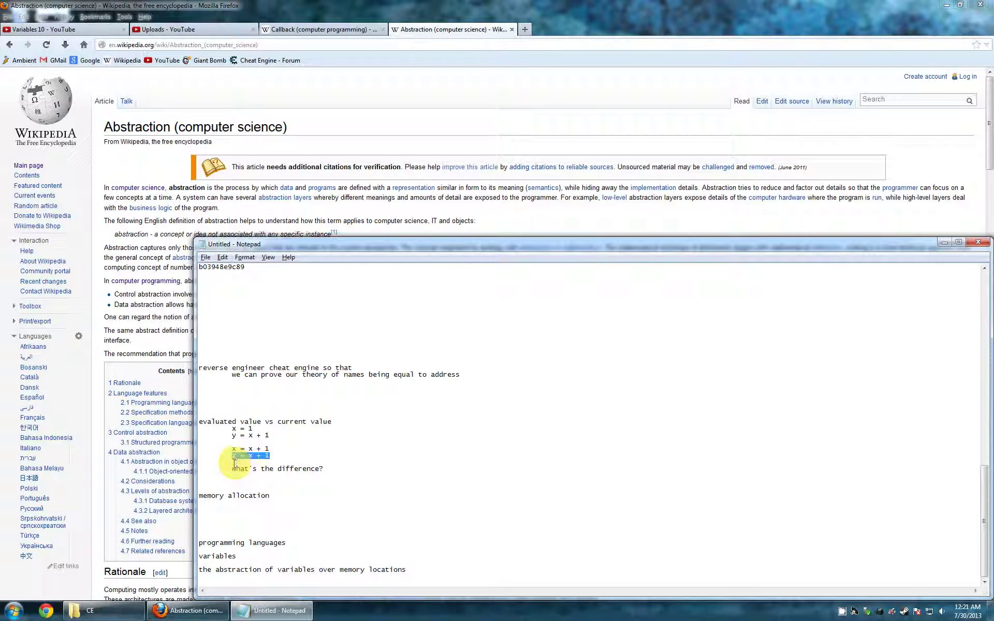
left_click(286, 458)
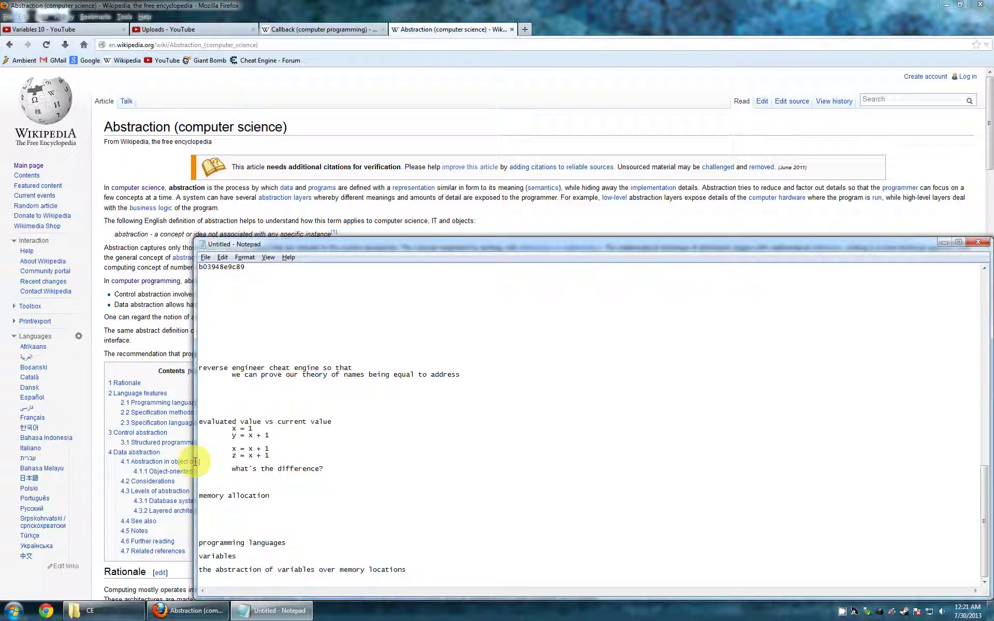
left_click_drag(284, 455, 197, 456)
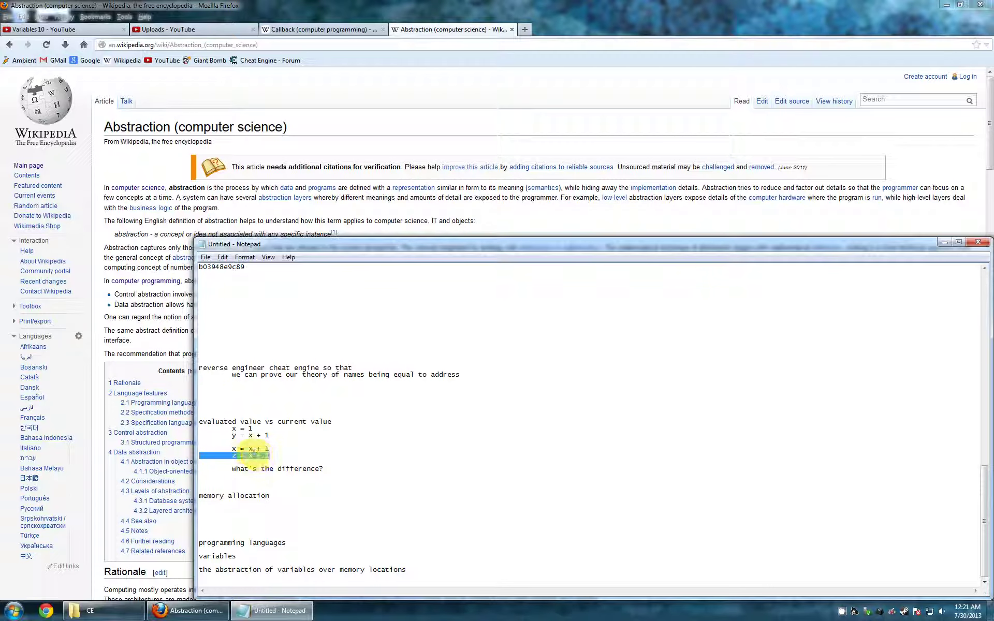
left_click(265, 455)
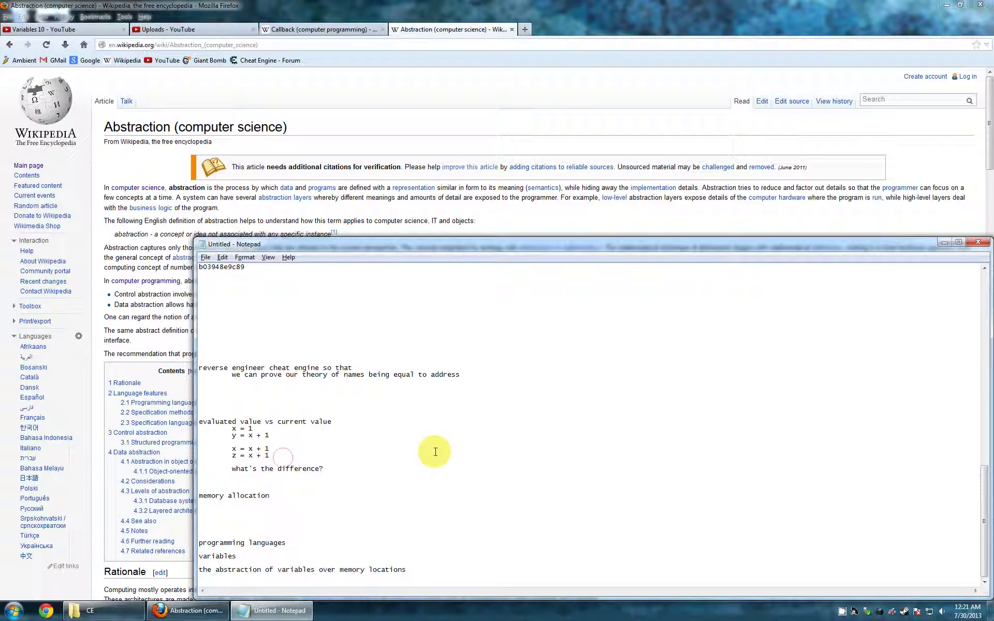
Step: Add a z = 0d341927 + 1 line below z = x + 1, delete it, and return to Wikipedia
key("Return")
key("Return")
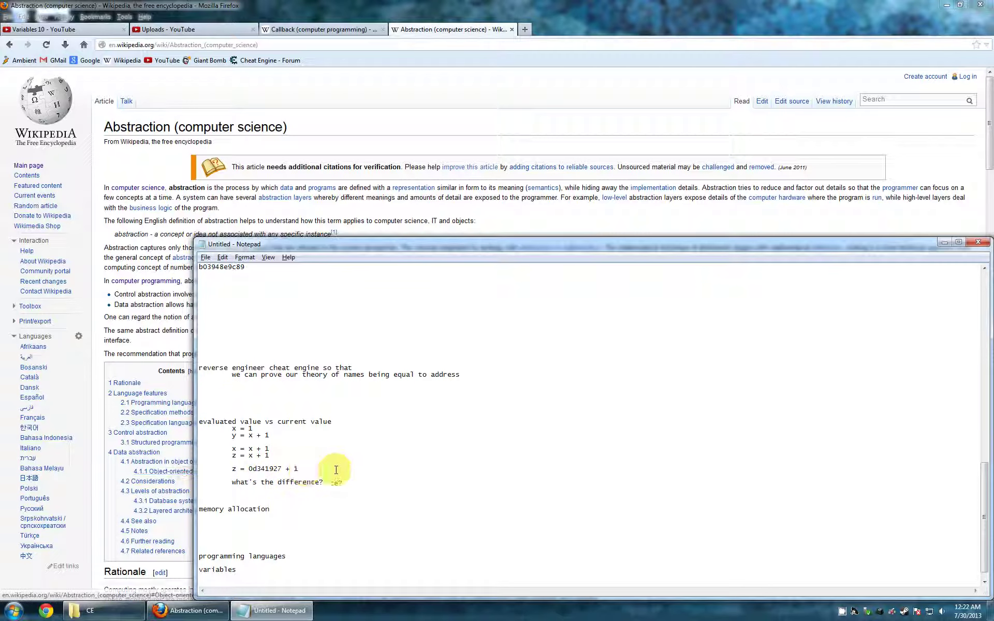
left_click_drag(333, 471, 188, 455)
left_click(295, 457)
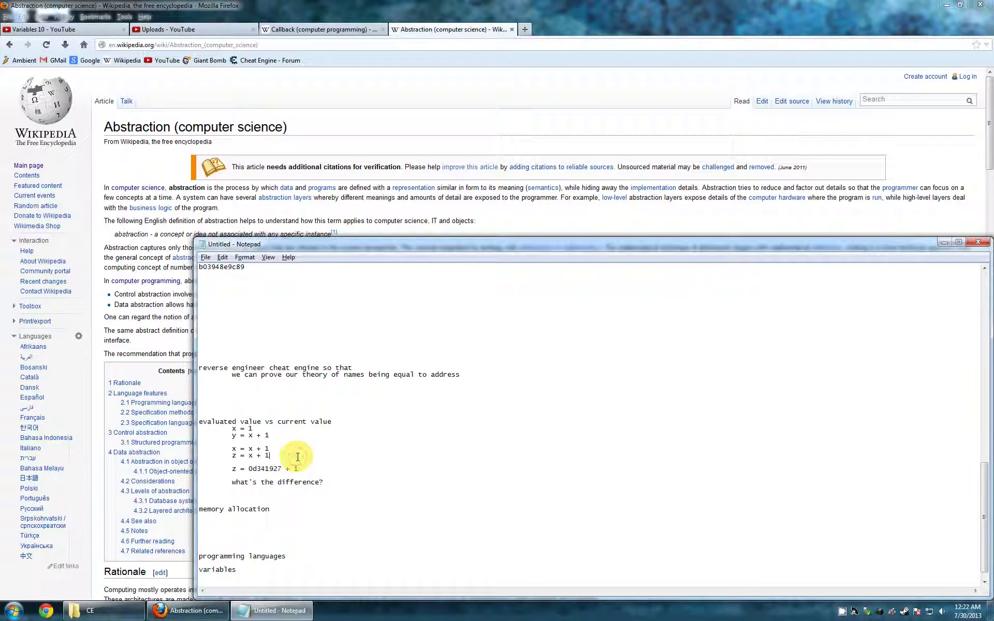
left_click_drag(303, 469, 201, 466)
key("BackSpace")
key("BackSpace")
left_click(517, 227)
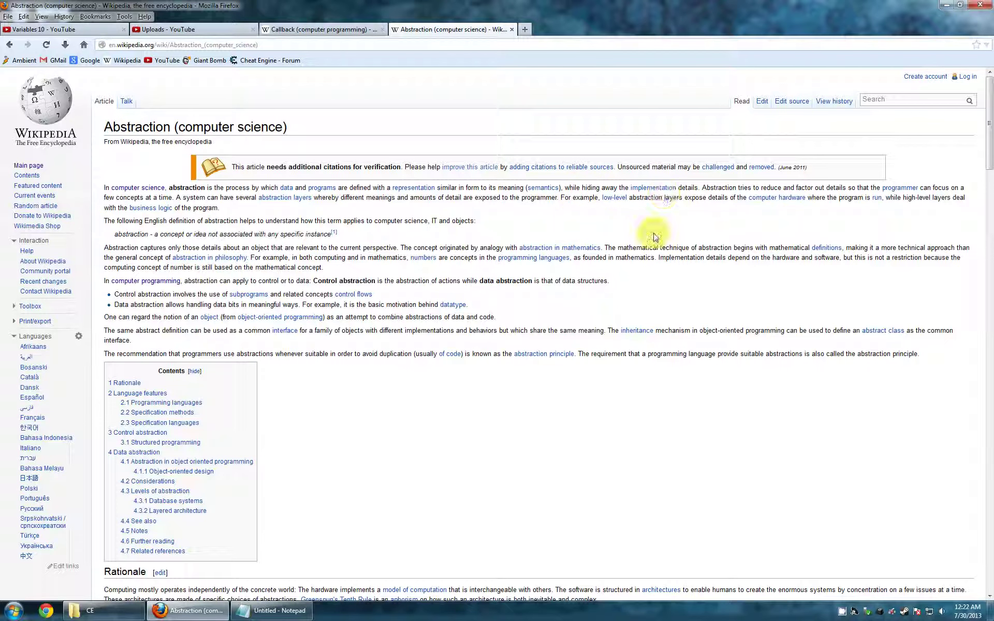
Step: Back in Notepad, undo the deletion to restore the z = 0d341927 + 1 line
key("alt+Tab")
key("shift+Down")
key("shift+Down")
key("shift+Down")
key("shift+Up")
key("shift+Up")
key("shift+Up")
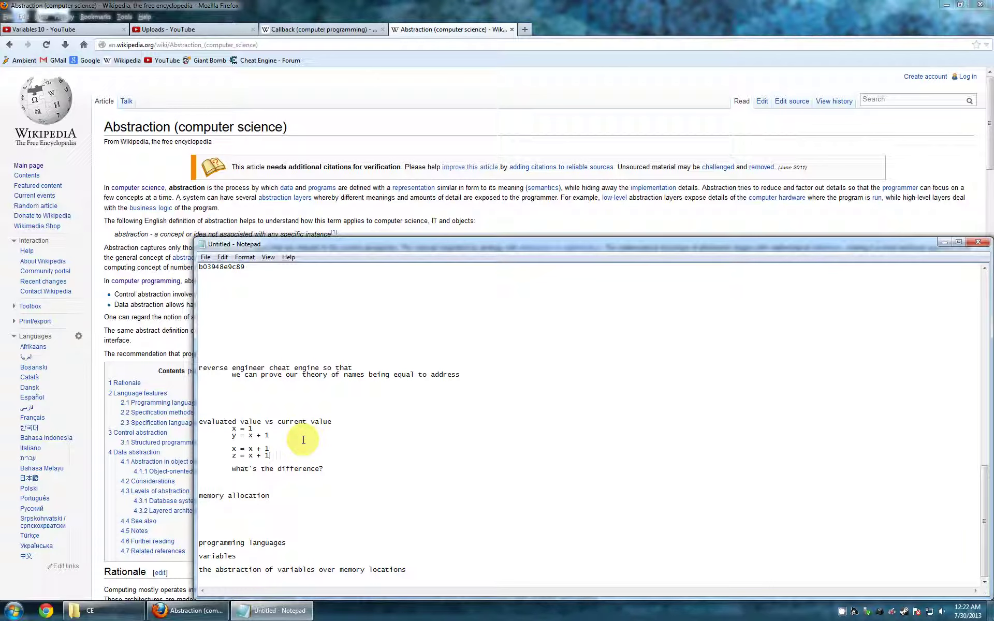
left_click(222, 258)
left_click(231, 271)
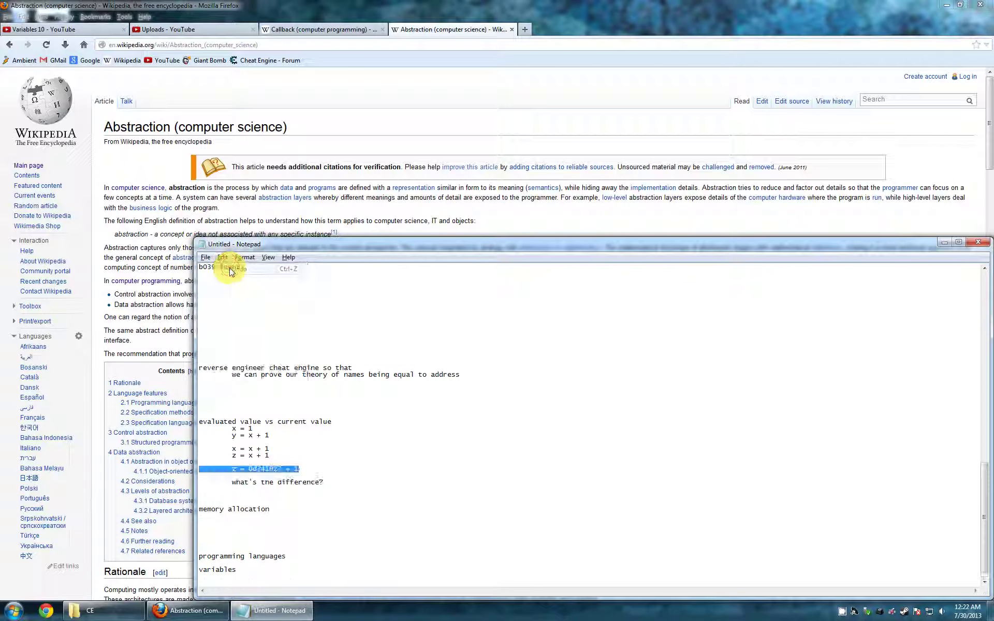
left_click(279, 452)
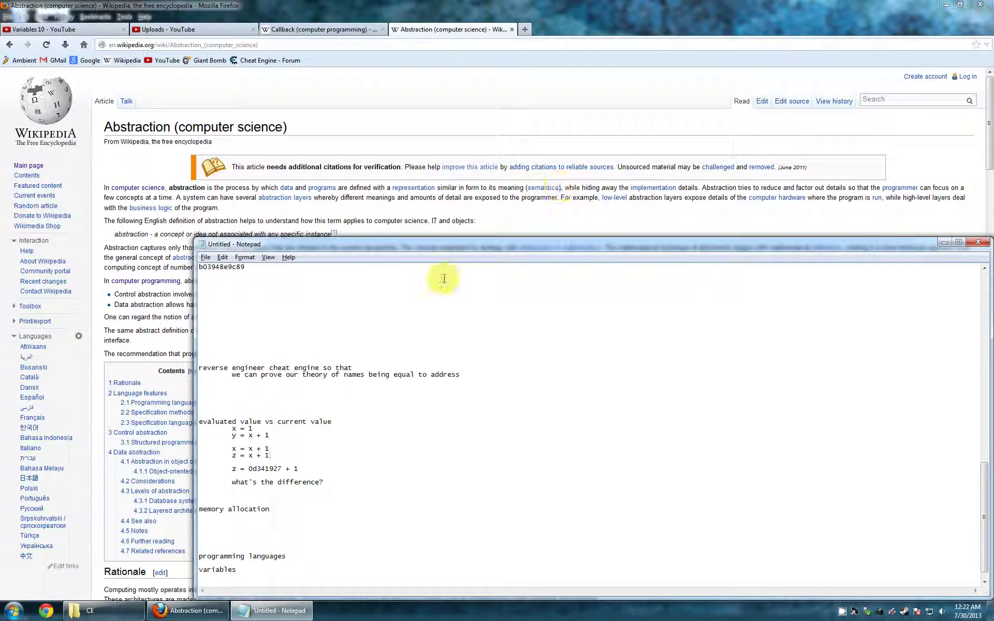
Step: Highlight the x in z = x + 1 against the address 0d341927 in the line below
left_click(283, 464)
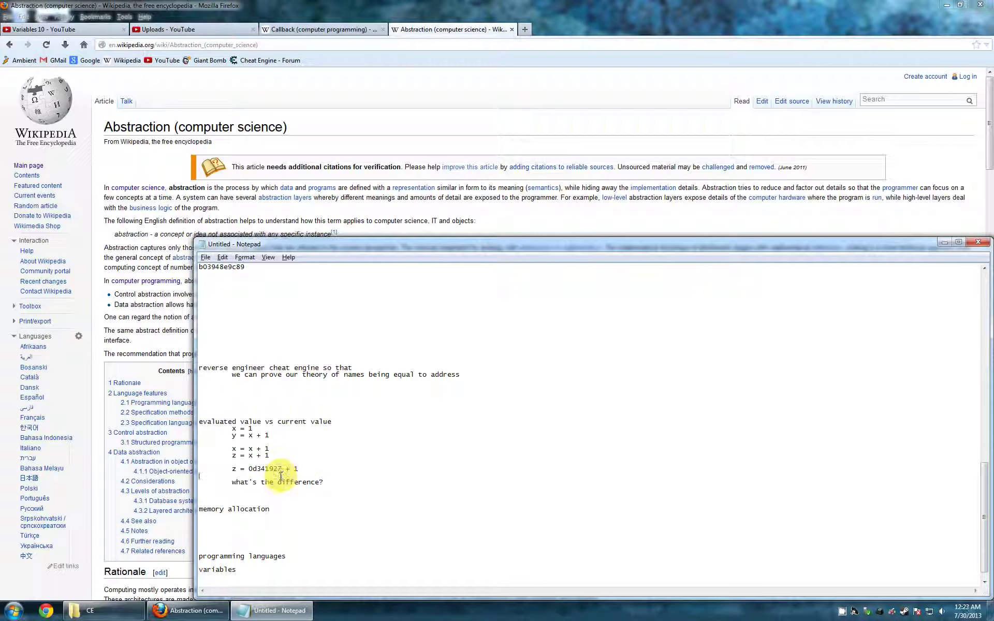
left_click_drag(282, 469, 300, 470)
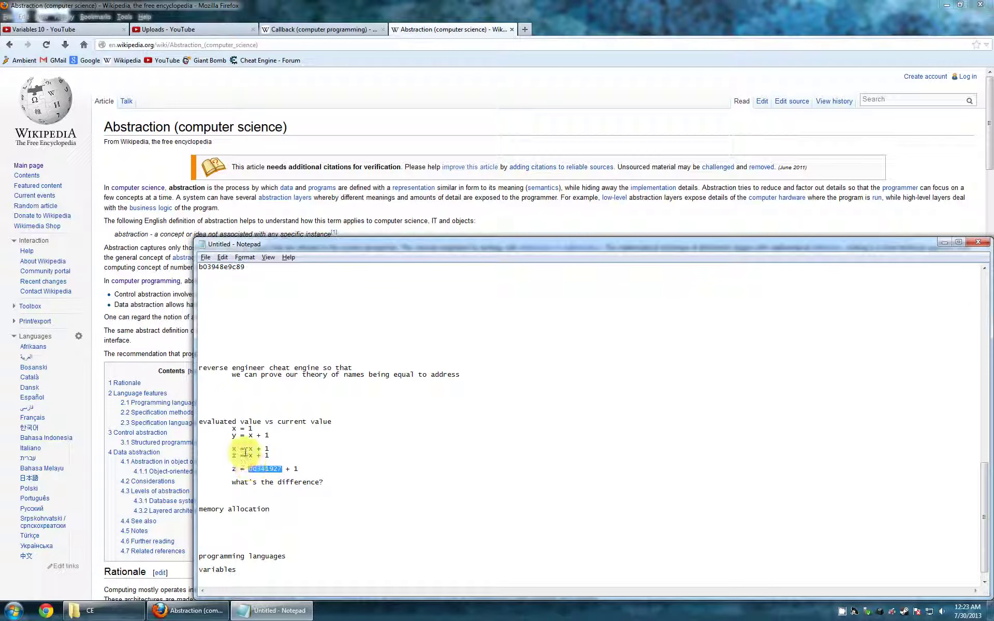
left_click(250, 455)
double_click(251, 456)
left_click_drag(283, 468, 250, 469)
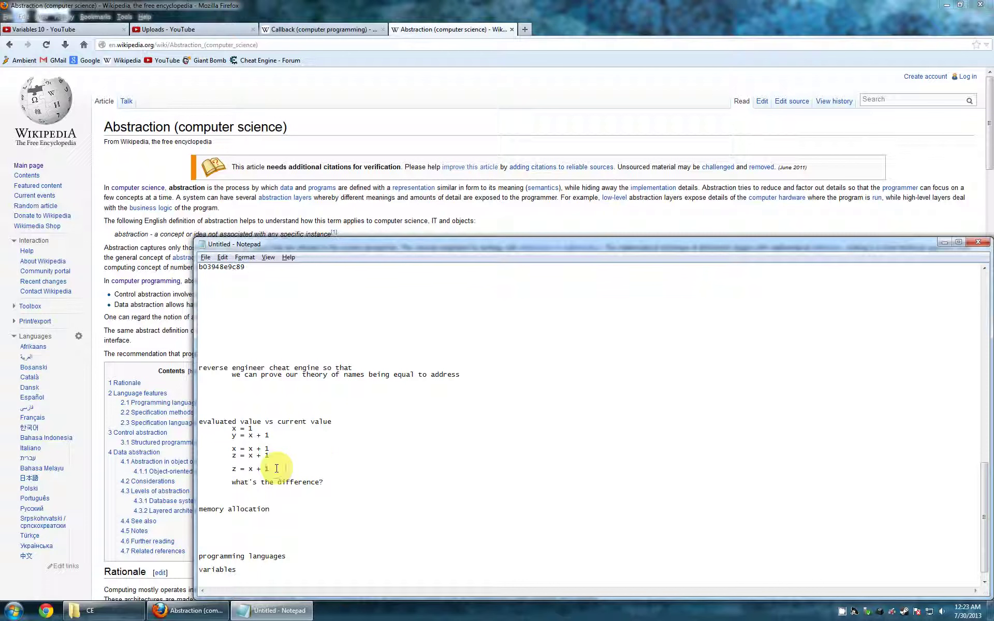
left_click_drag(276, 468, 166, 459)
left_click(166, 460)
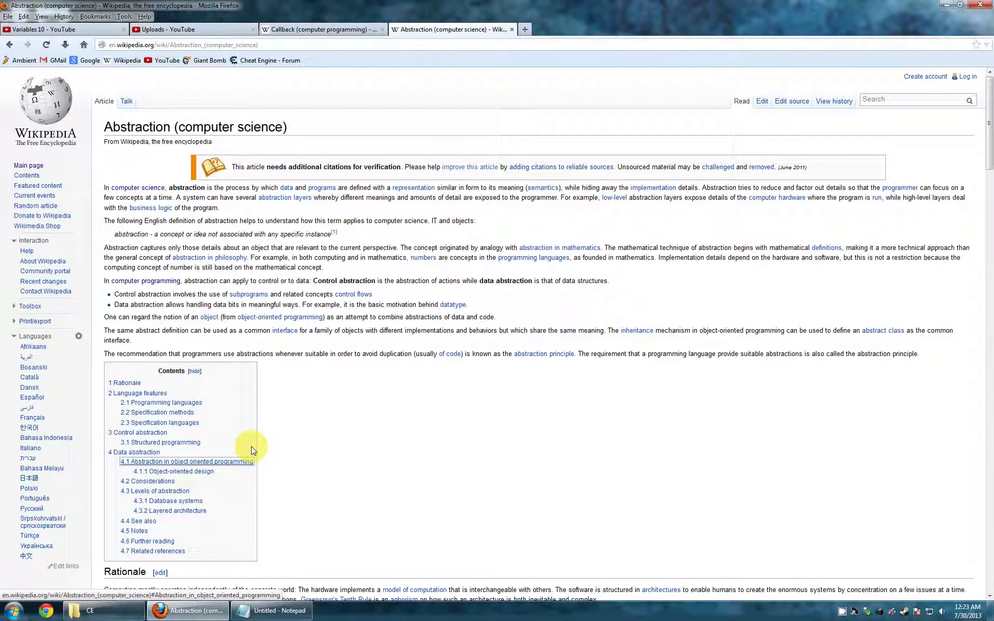
Step: Delete the extra z line, add 'the abstraction of variables over memory locations', minimize Notepad, restore CamStudio
key("alt+Tab")
left_click_drag(289, 468, 197, 468)
key("BackSpace")
key("BackSpace")
key("BackSpace")
key("ctrl+End")
key("Return")
key("Return")
type("the abstraction of variables over memory locations")
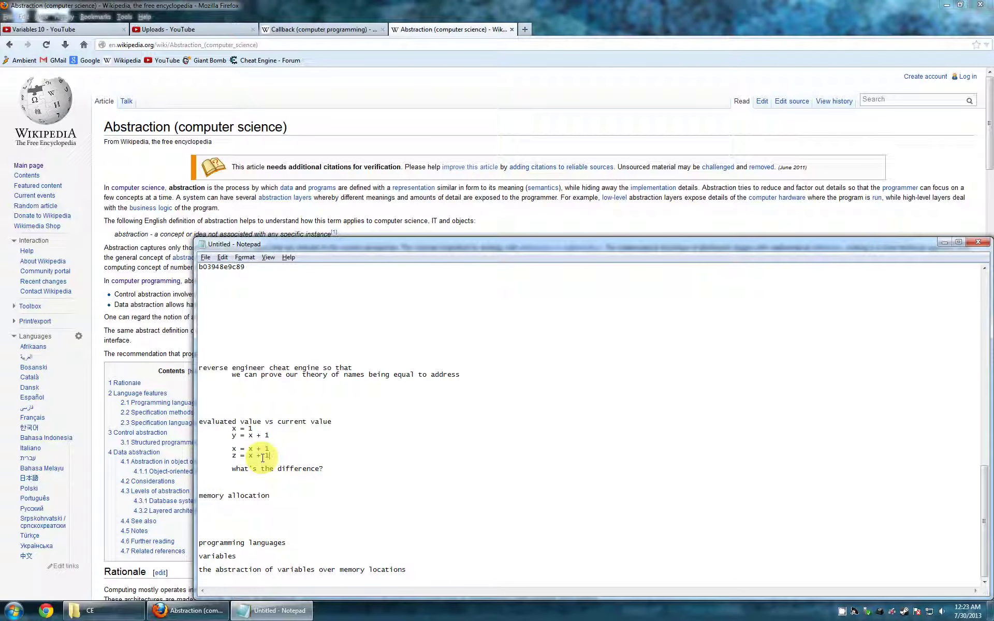
scroll(252, 455, "up", 15)
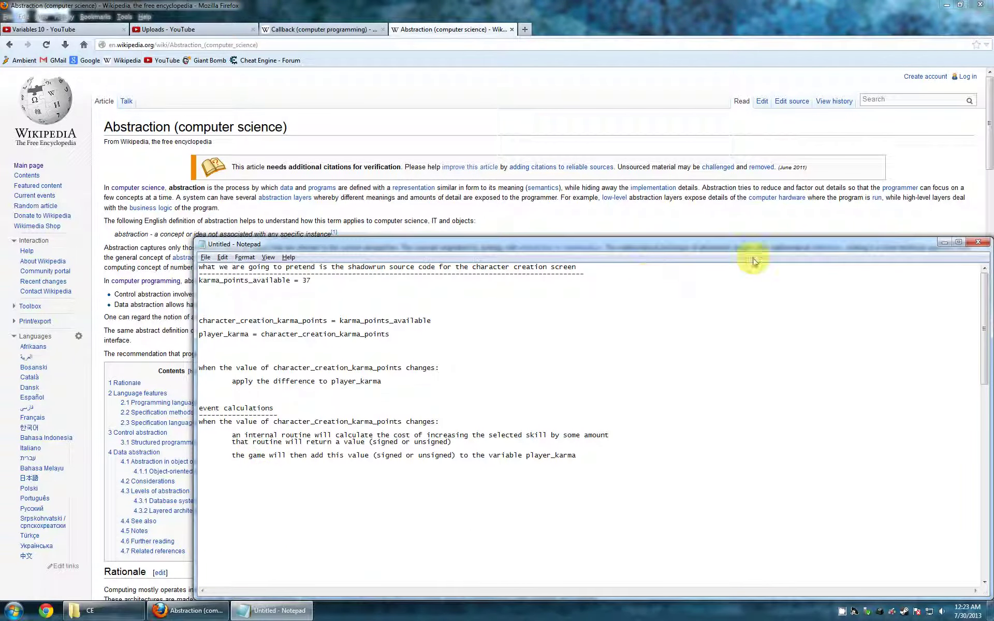
left_click(939, 243)
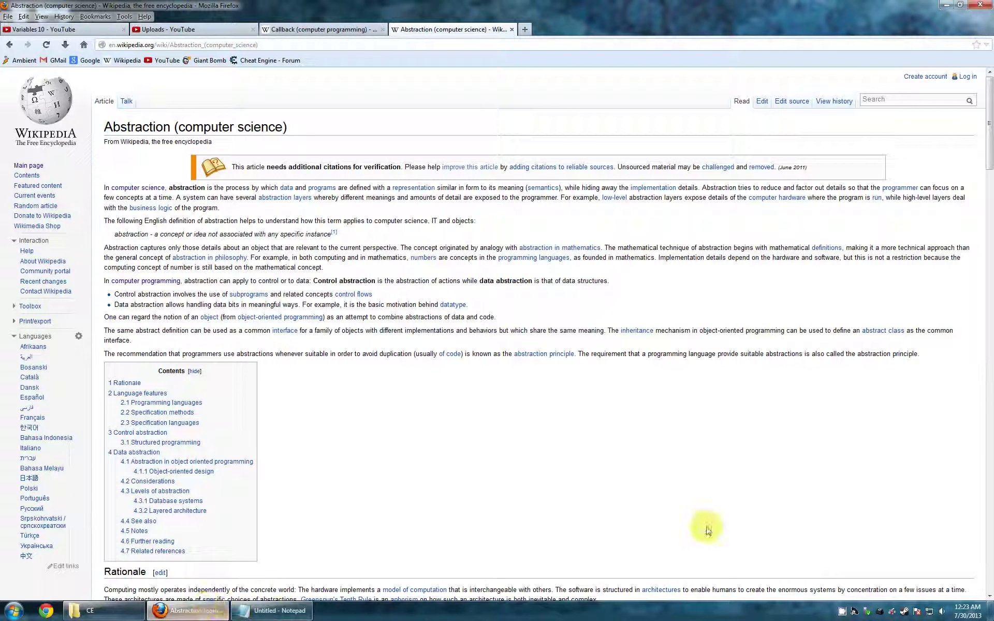
left_click(836, 613)
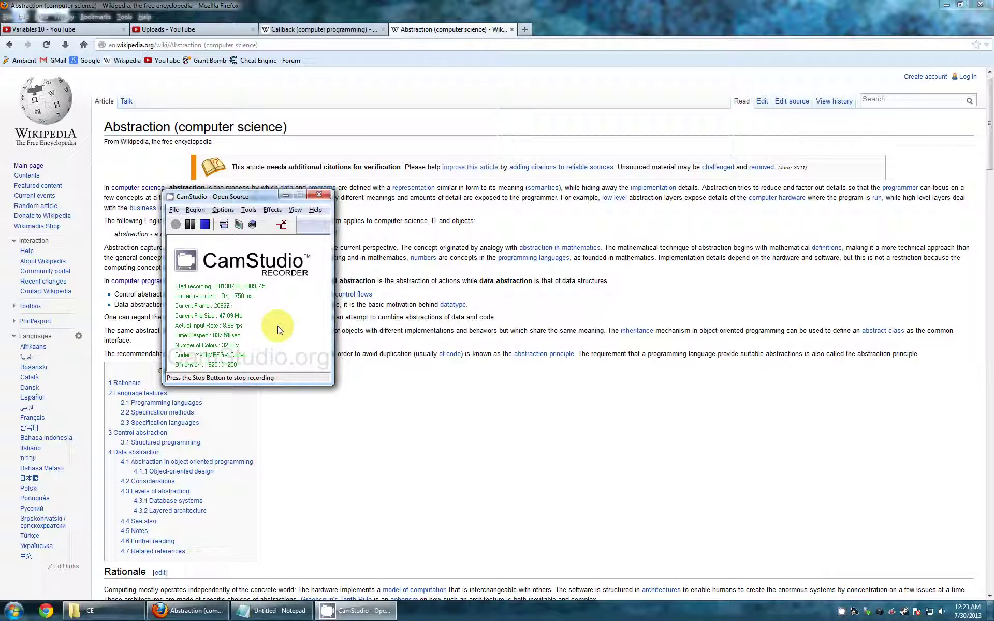
Step: Move the CamStudio recorder window slightly lower over the Abstraction article
left_click_drag(254, 198, 256, 226)
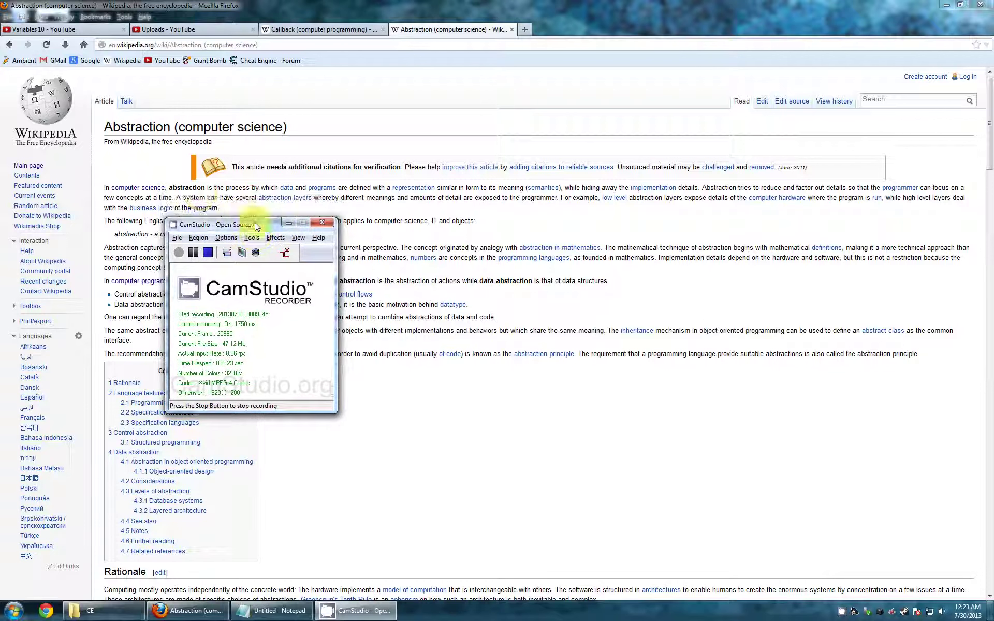